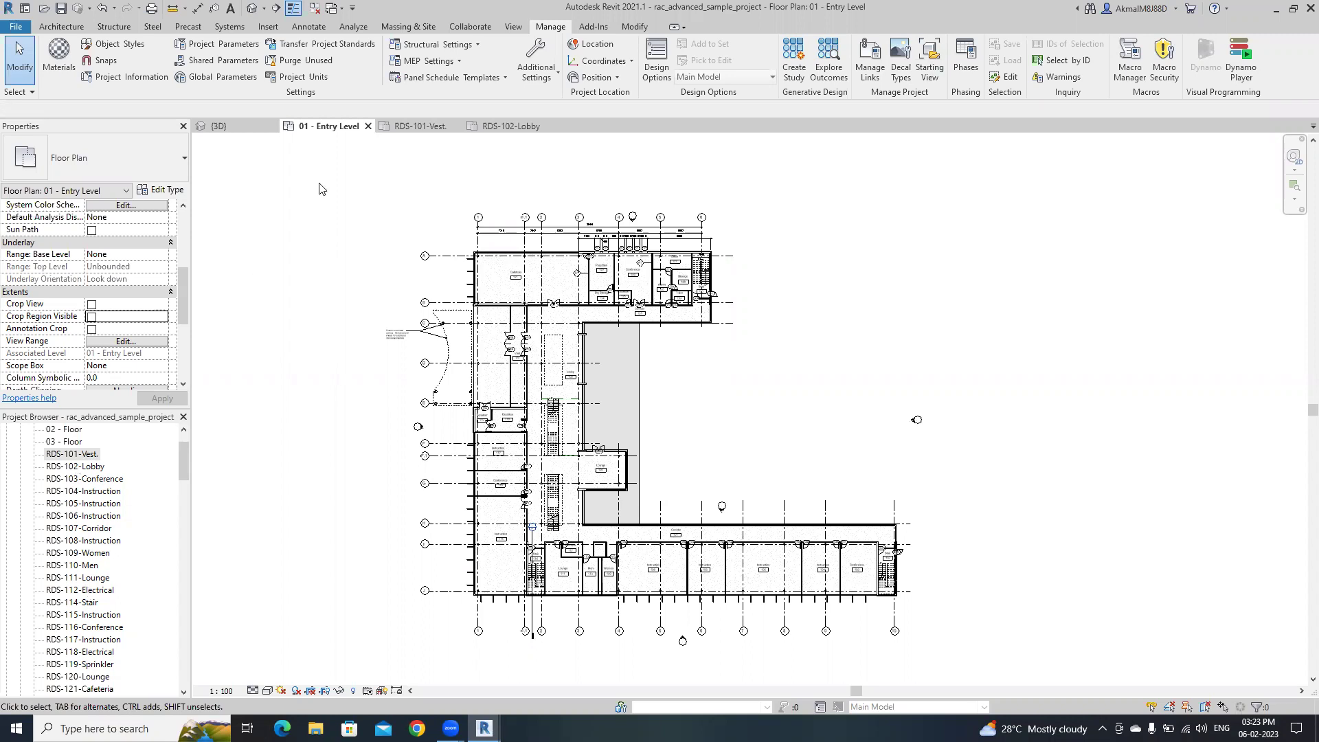
Open the RDS-101-Vest. floor plan and toggle its Crop Region Visible on and off
click(417, 126)
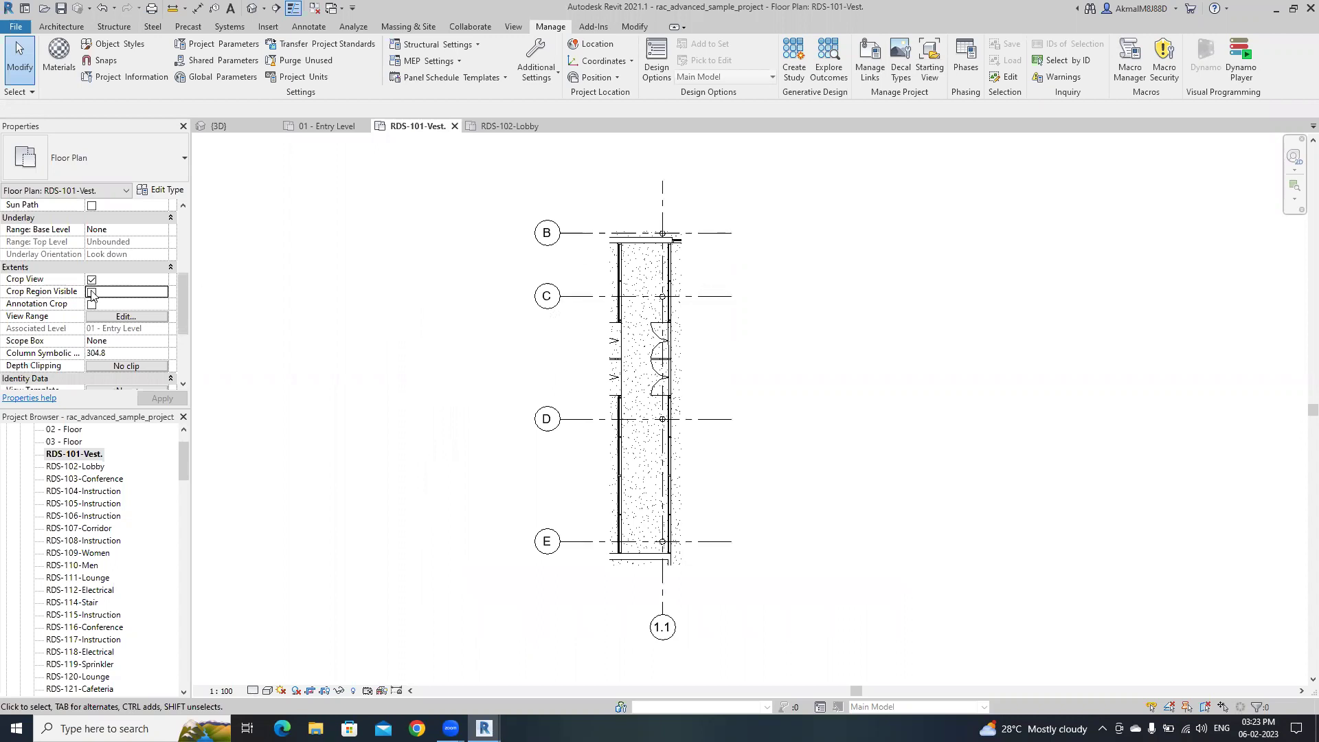
click(91, 292)
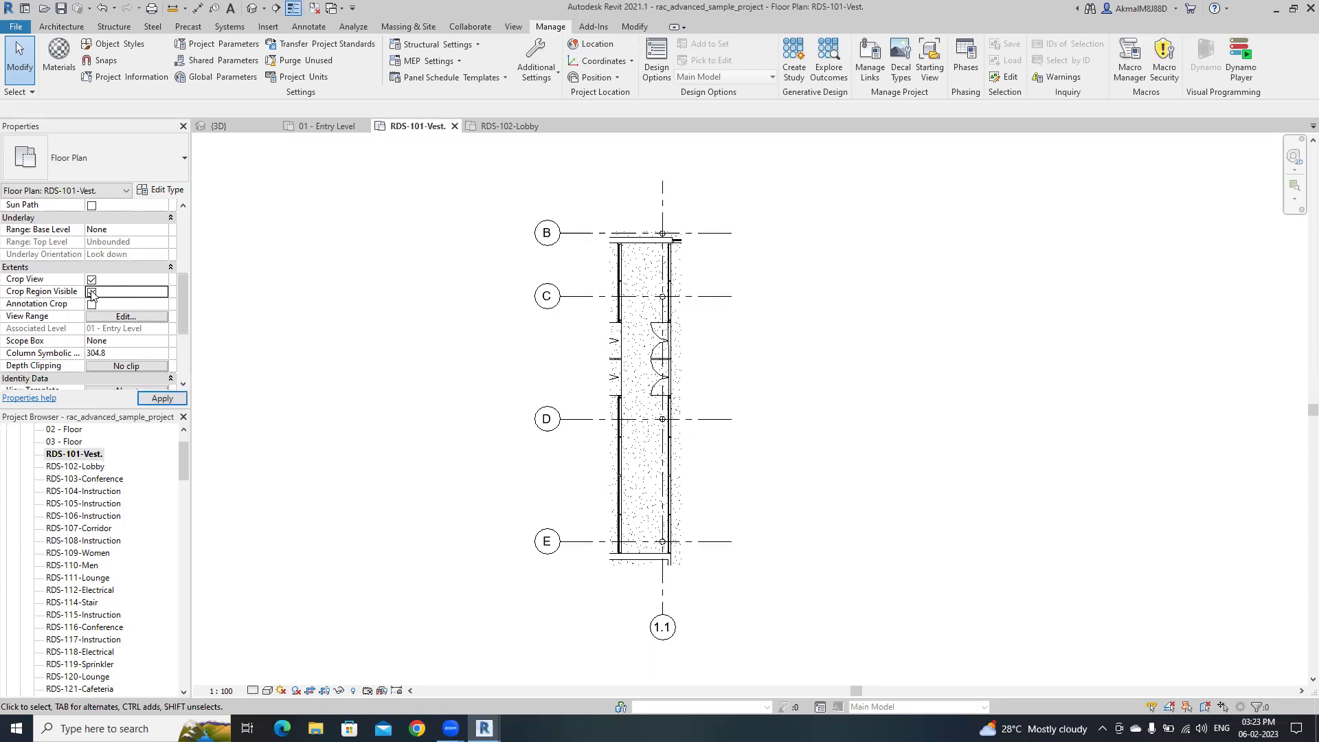
click(90, 292)
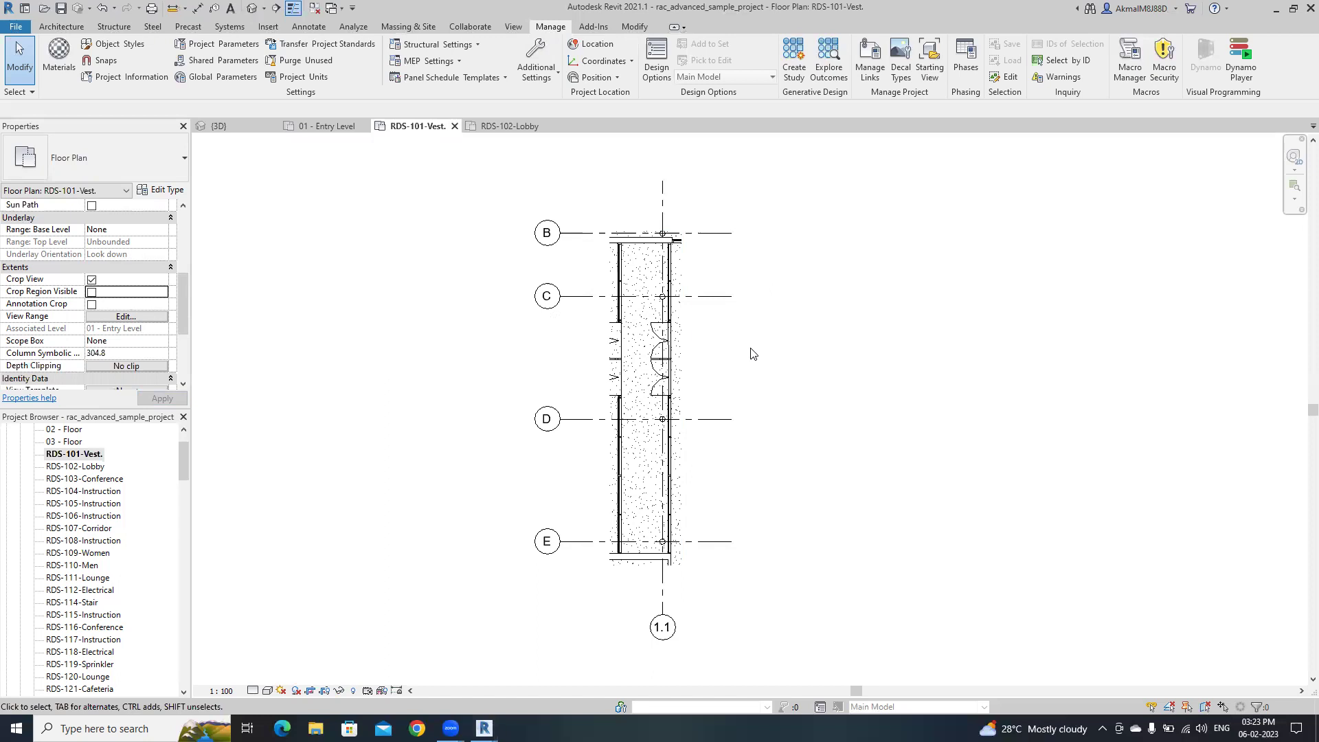
key(alt+Tab)
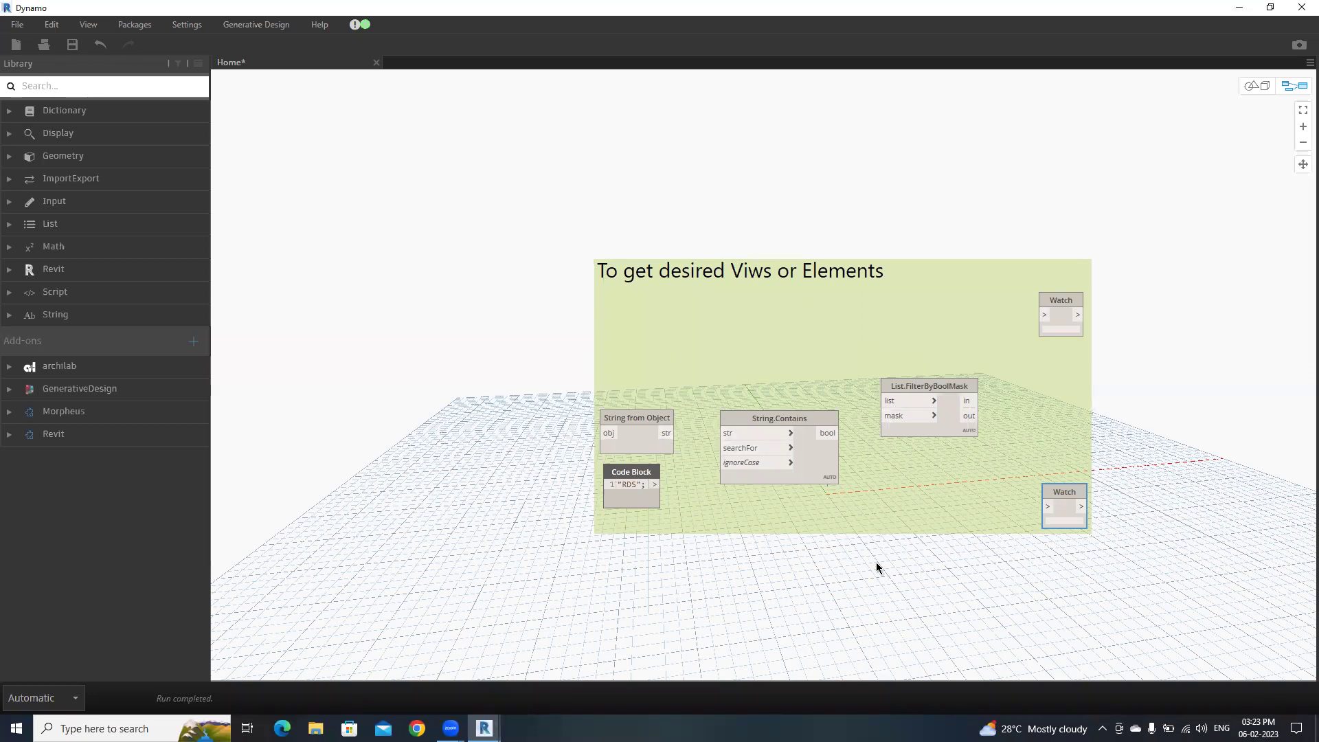
Fix the 'Viws' typo in the filtering group's title so it reads 'Views'
double_click(748, 275)
double_click(750, 274)
click(749, 273)
text(e)
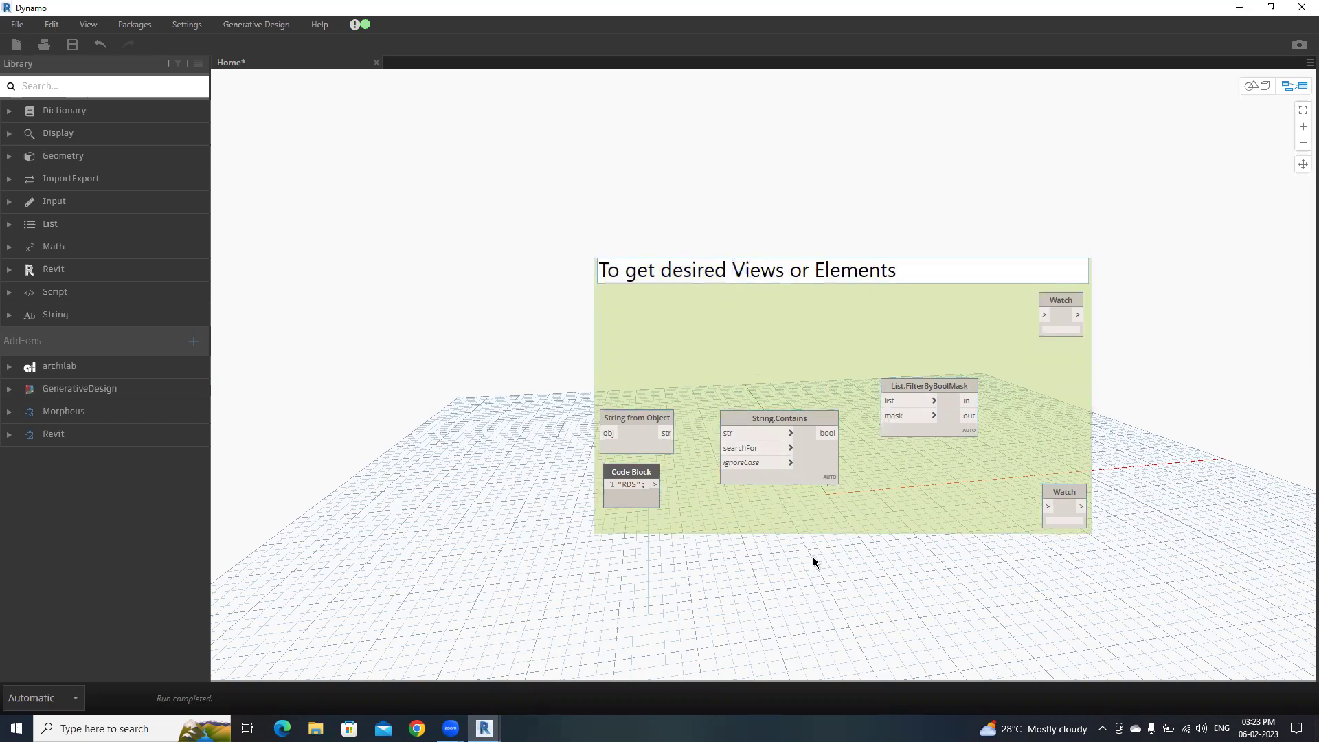
click(813, 556)
click(1234, 13)
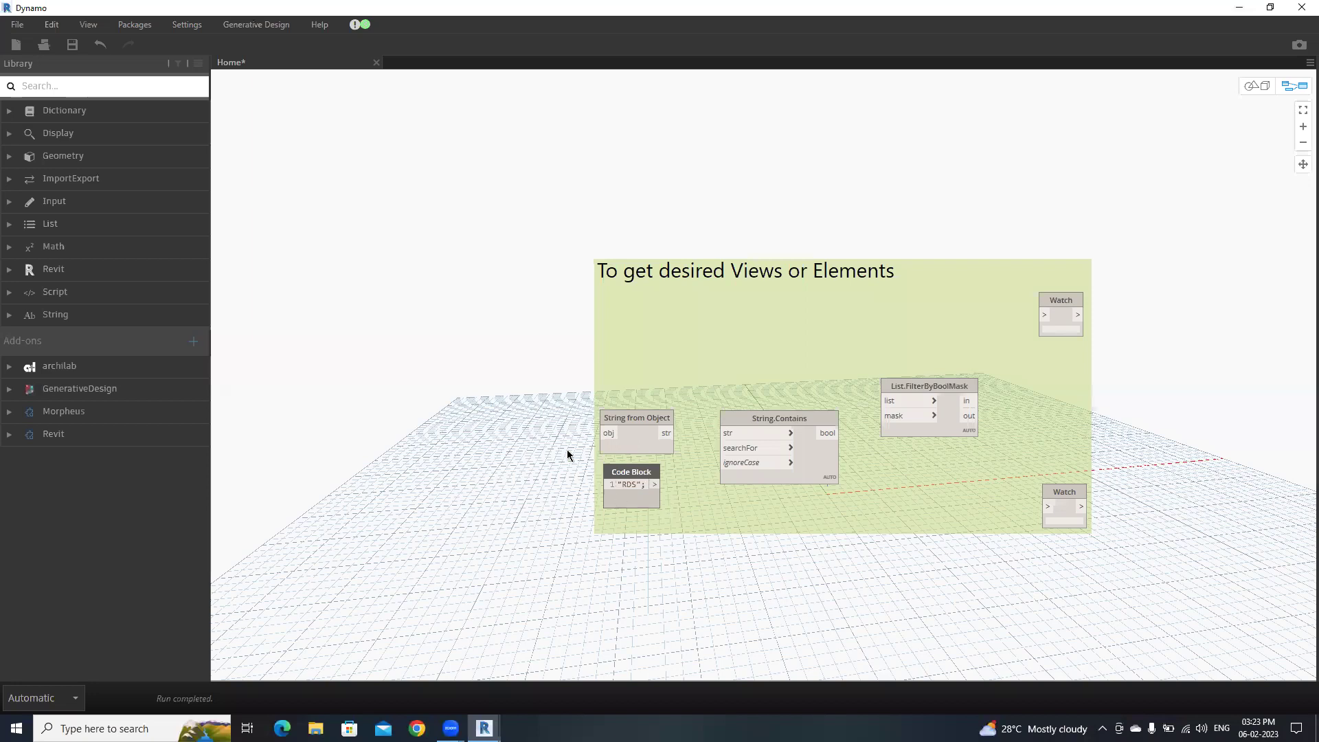
Place an Element Types node to the left of the group
right_click(417, 393)
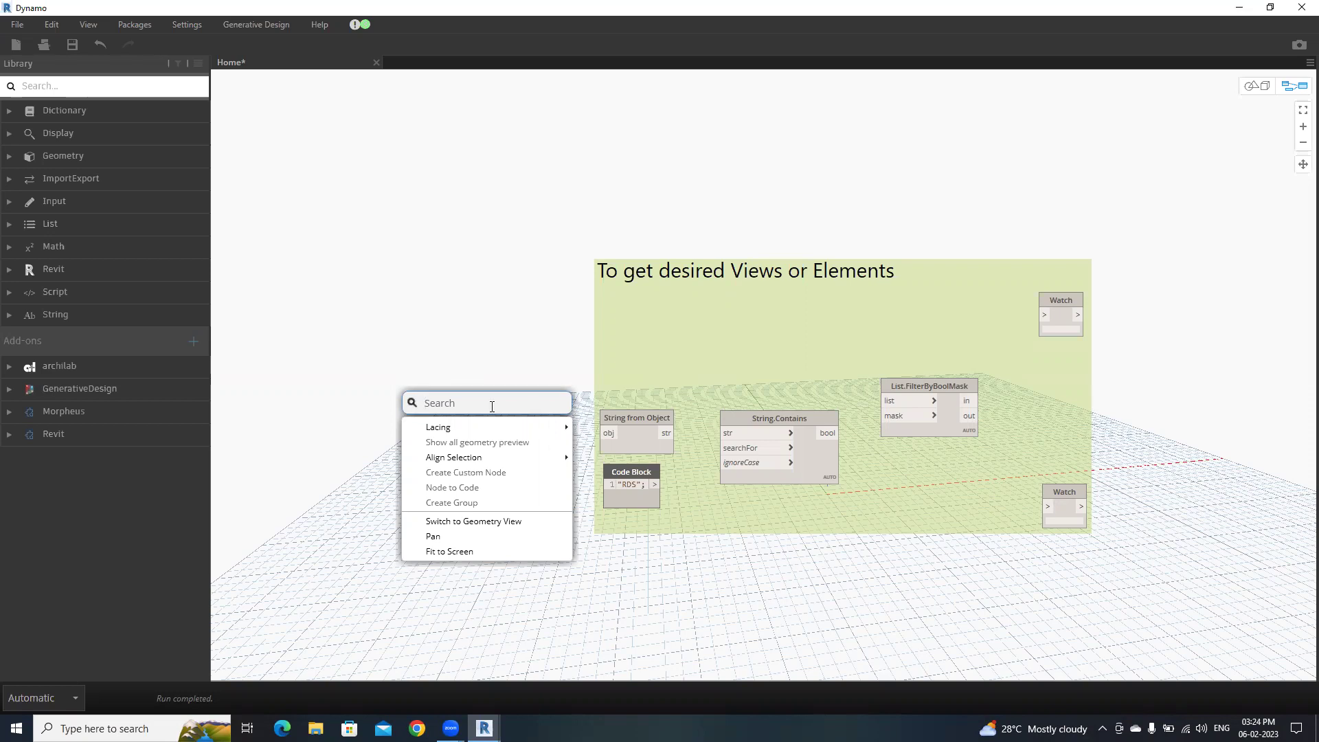
click(1003, 34)
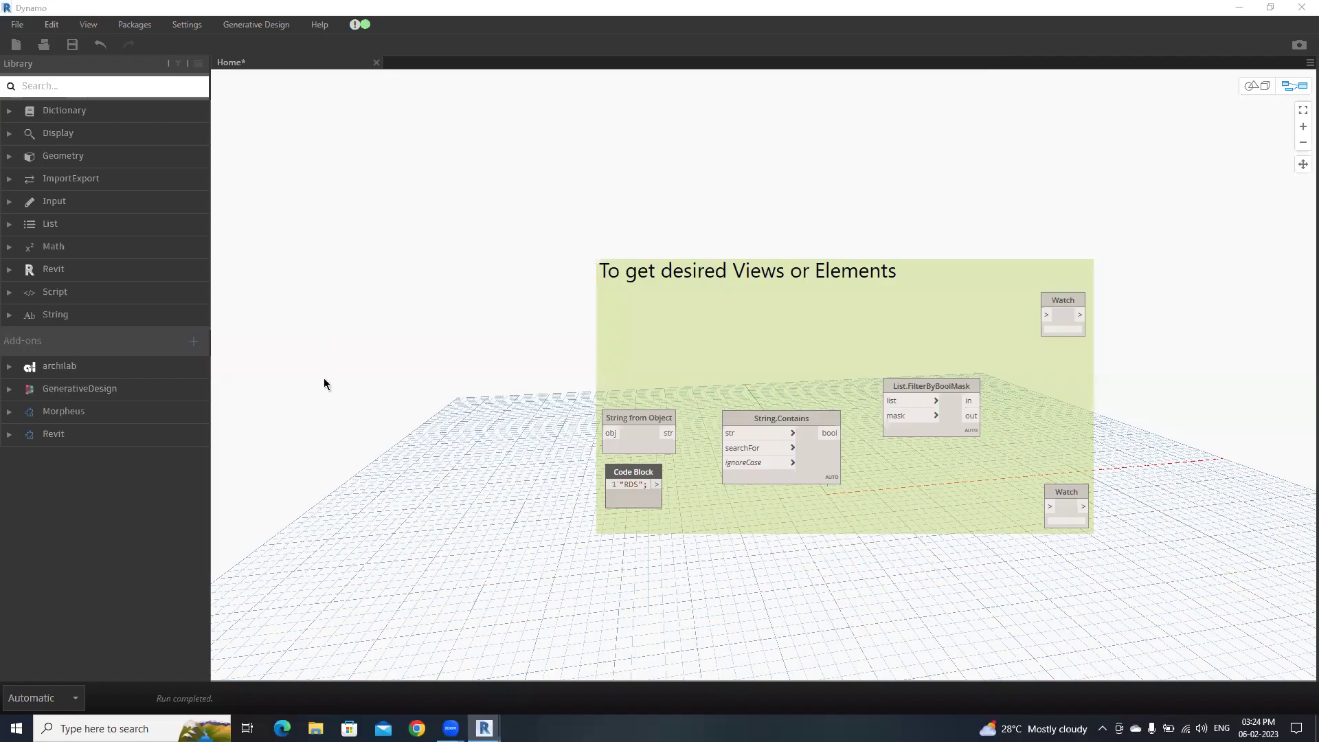
right_click(324, 384)
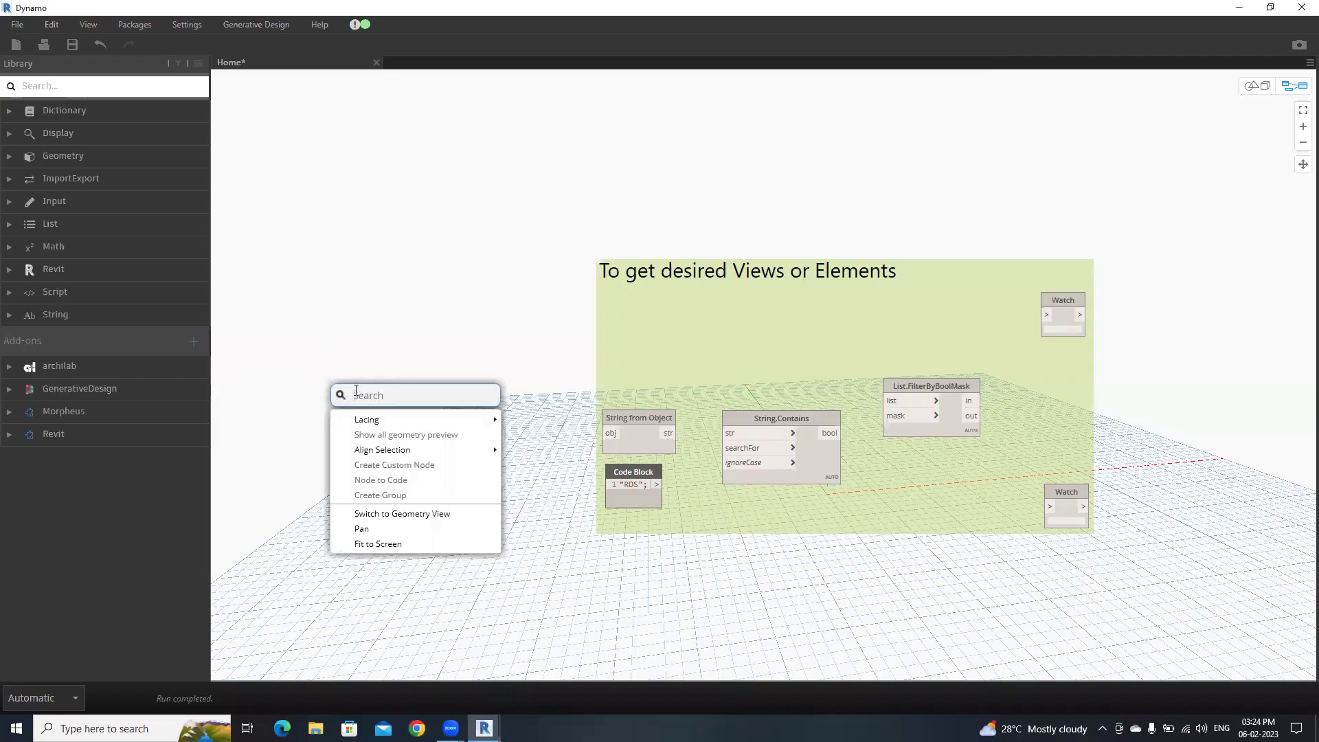
text(ele)
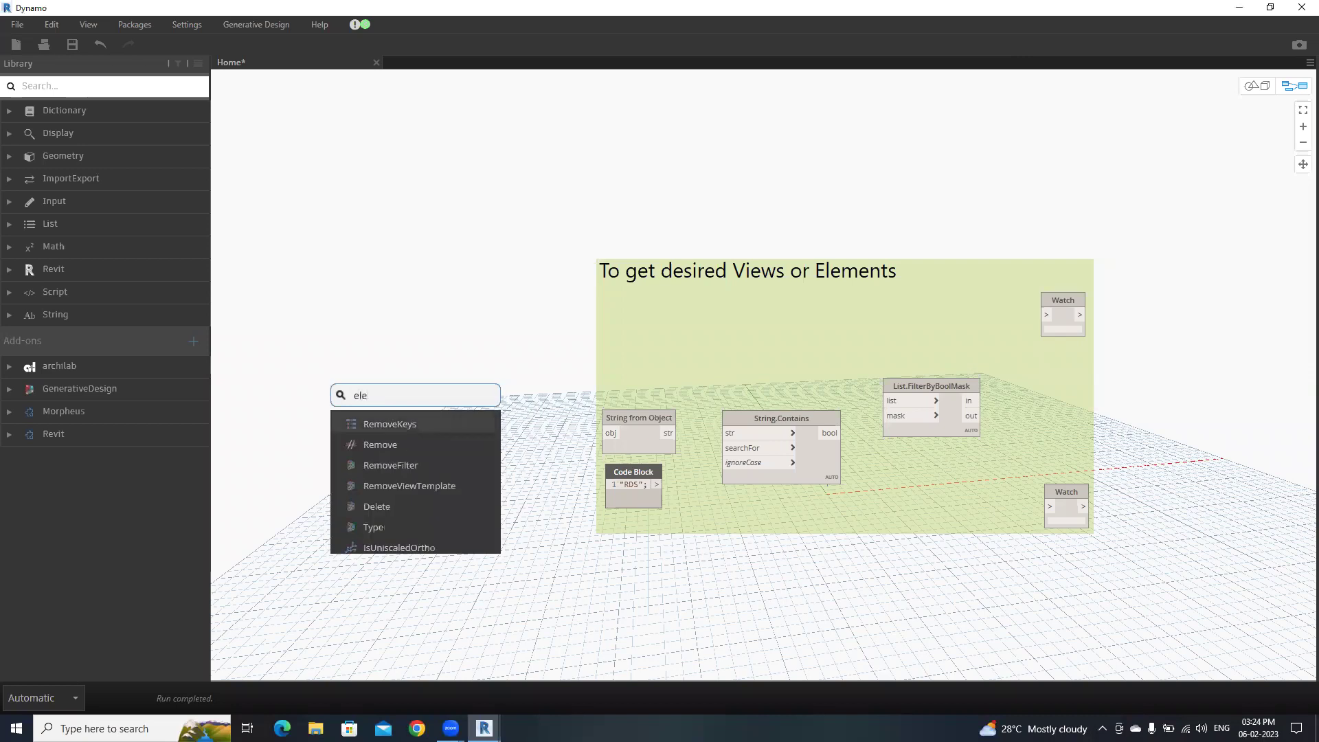
text(ment typ)
mouse_move(390, 424)
click(416, 424)
drag(456, 434, 331, 391)
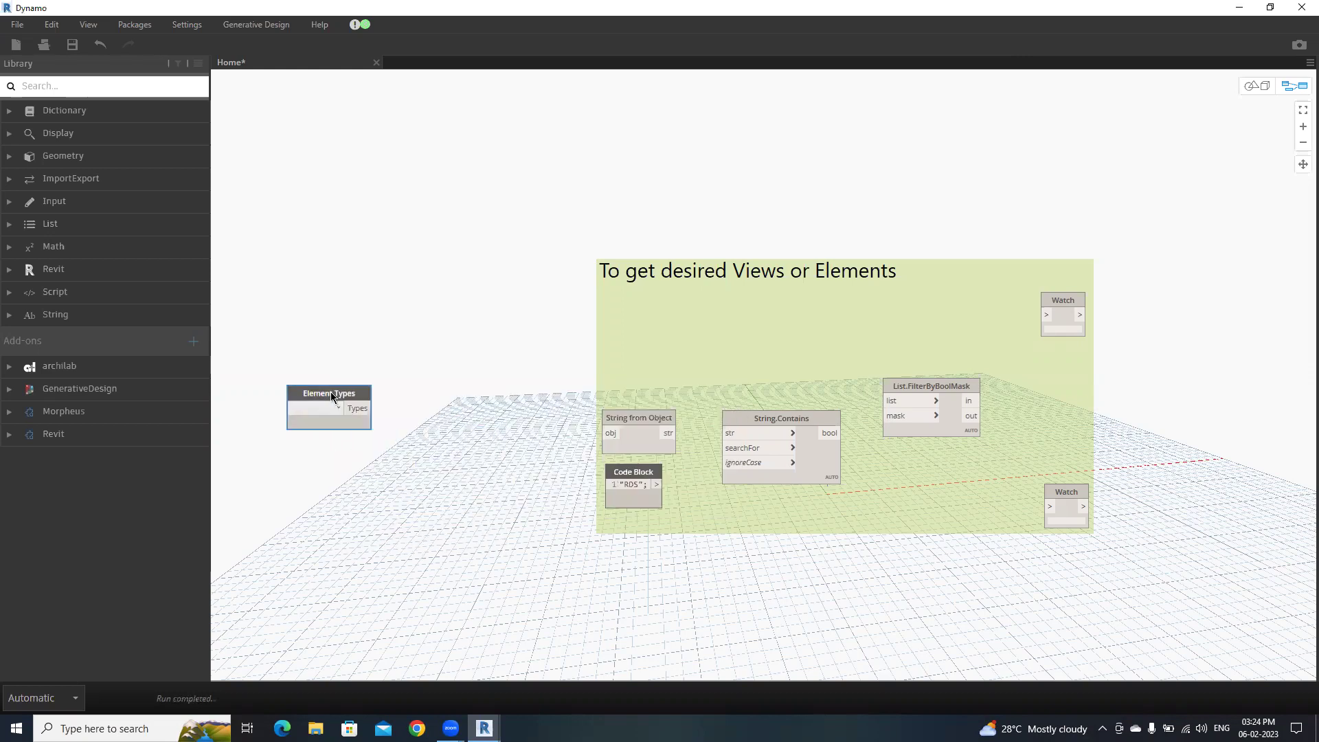
Add an All Elements of Type node left of the group and open the run-mode choices
right_click(487, 389)
text(all e)
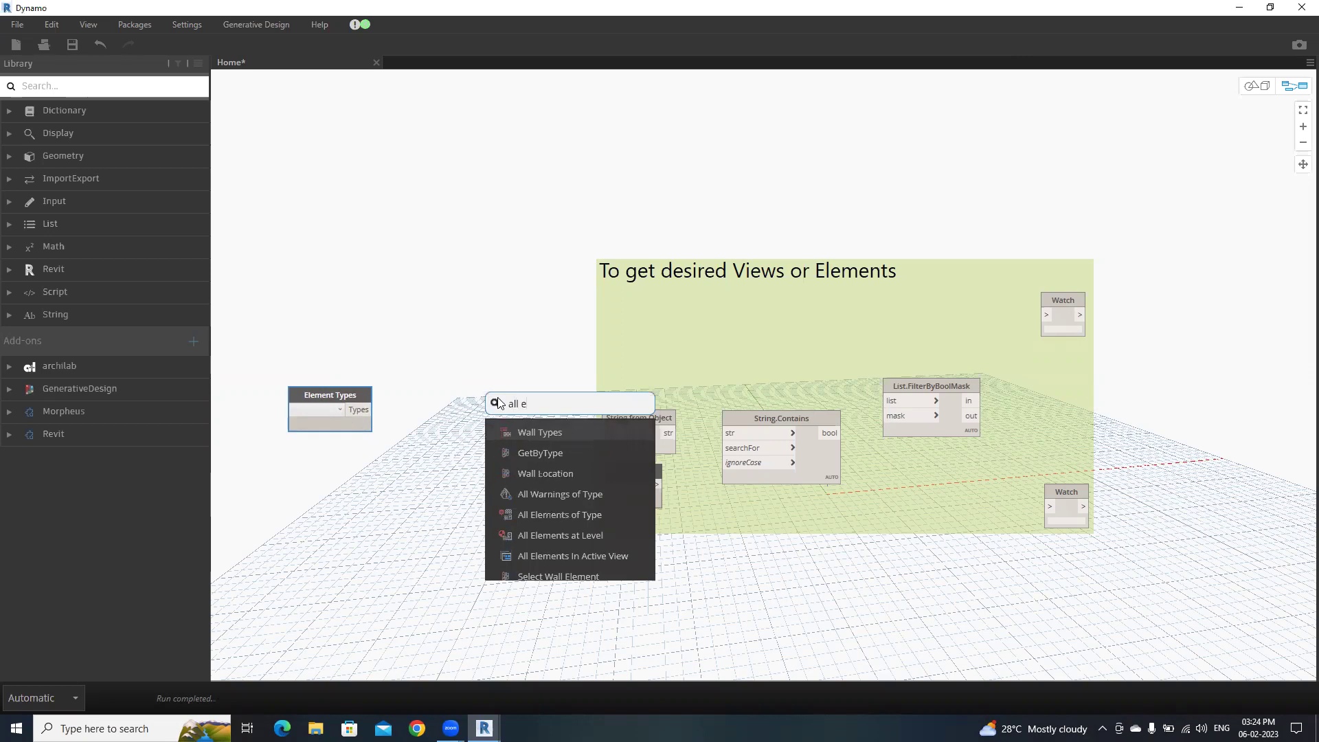
click(581, 519)
drag(625, 531, 462, 386)
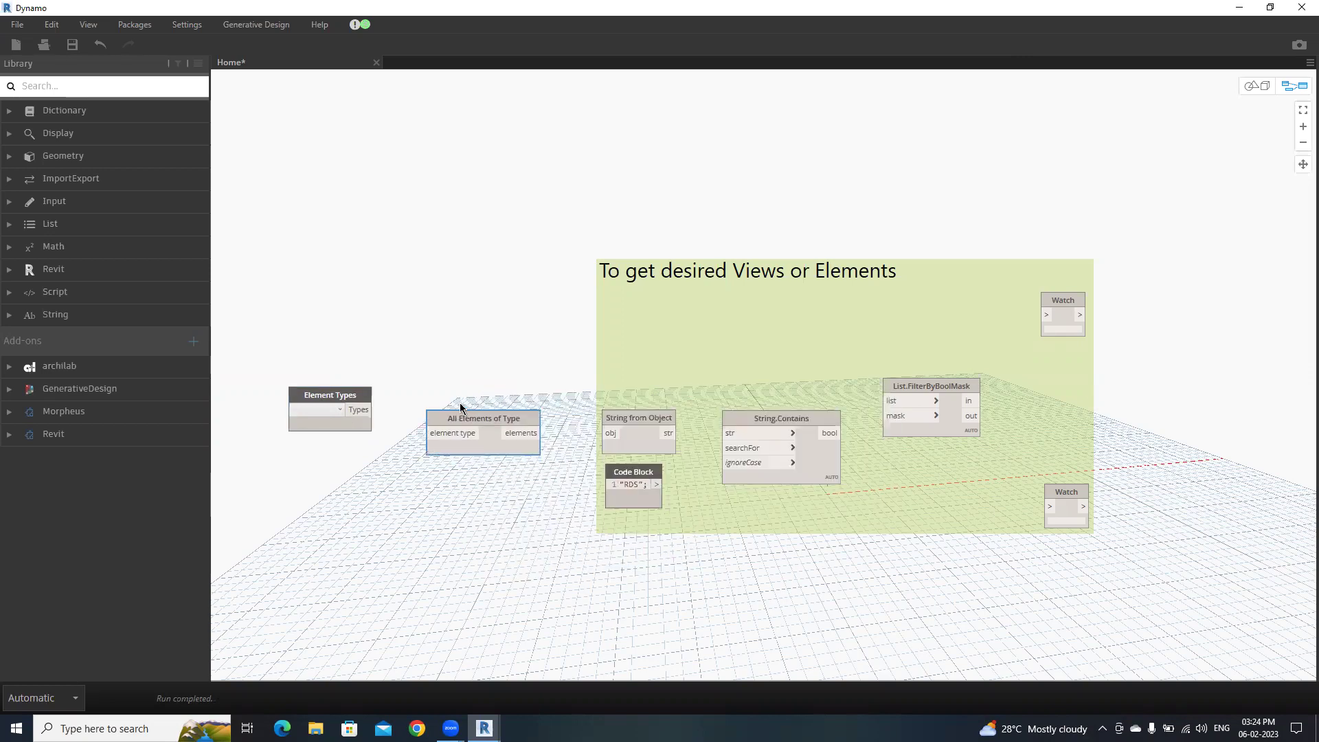
click(72, 701)
Set the run mode to Manual and choose View in the Element Types dropdown
click(37, 622)
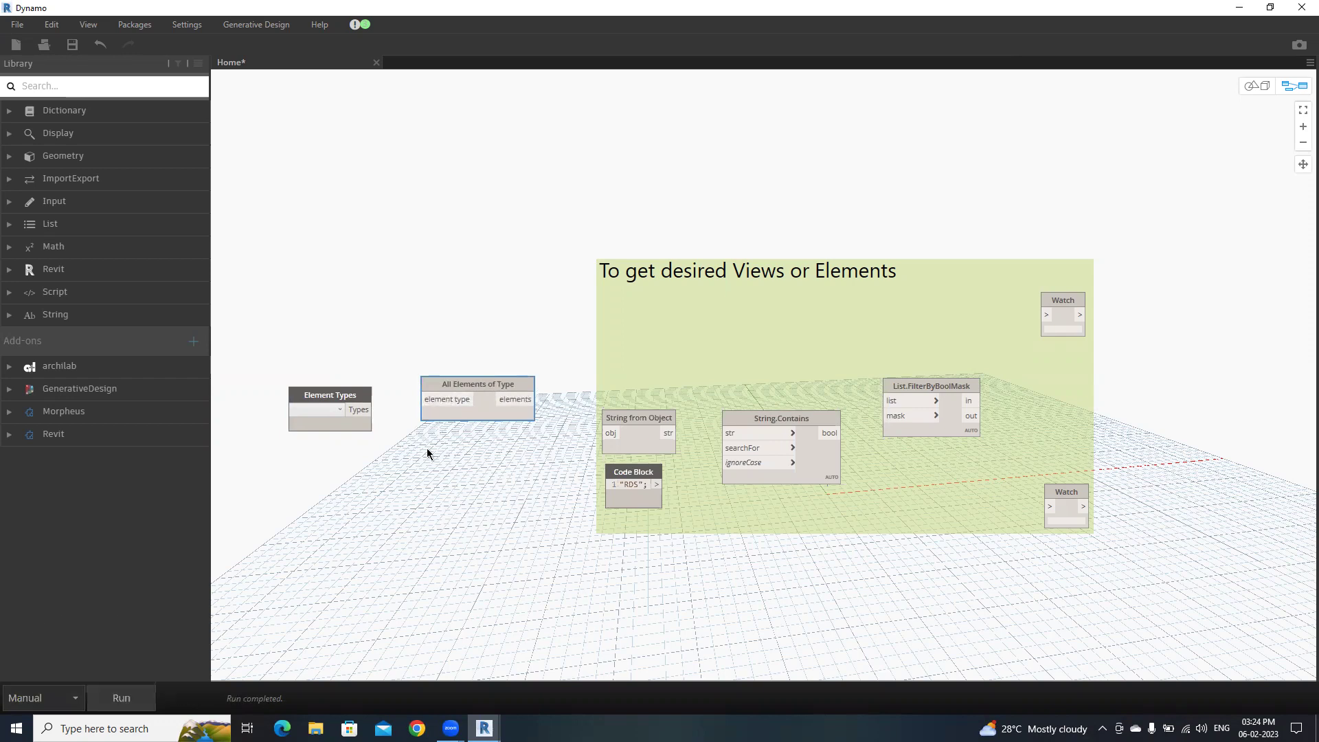
click(339, 412)
scroll(340, 516, down, 3)
scroll(340, 546, down, 3)
scroll(343, 567, down, 3)
scroll(345, 568, down, 3)
scroll(344, 566, down, 3)
scroll(344, 564, down, 3)
scroll(345, 563, down, 3)
scroll(344, 561, down, 3)
scroll(345, 558, down, 3)
scroll(346, 556, down, 3)
scroll(335, 587, down, 3)
click(321, 608)
Wire Types into All Elements of Type, run it, and pin the 748-view preview
drag(362, 415, 424, 407)
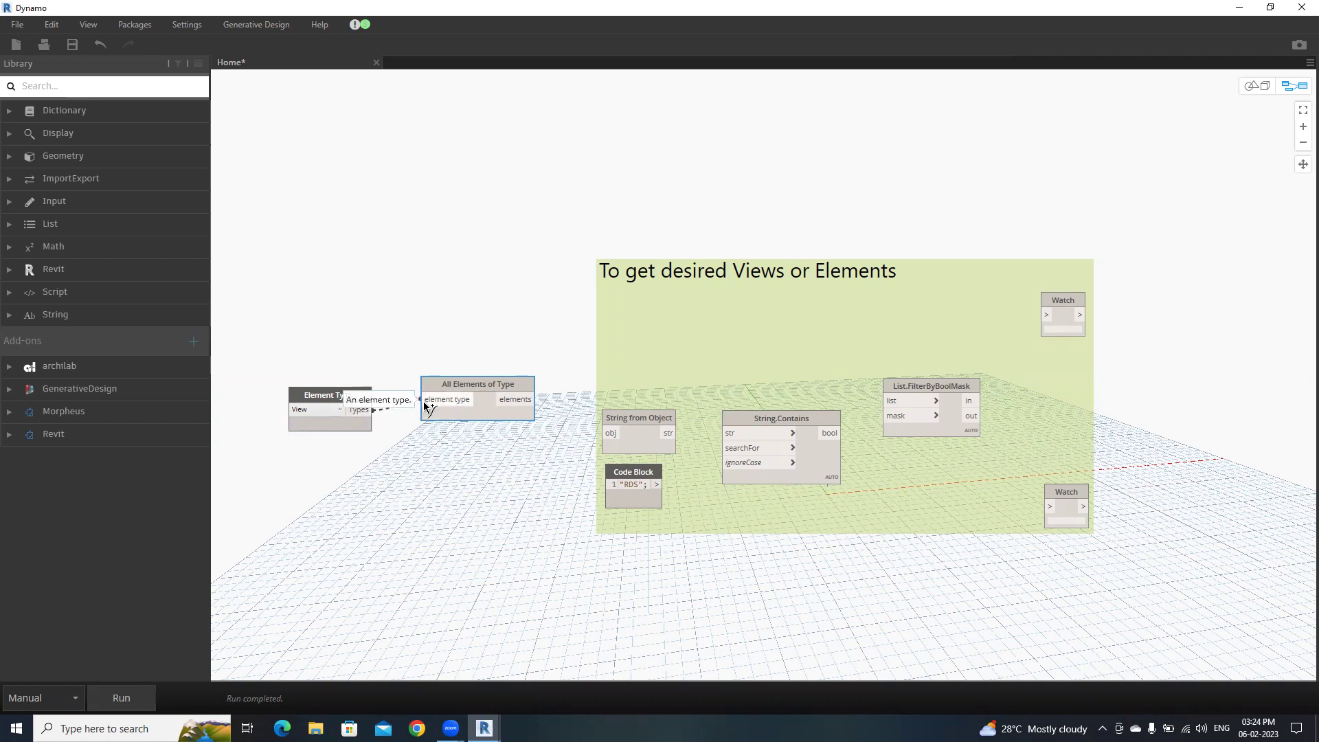
click(424, 406)
drag(509, 384, 504, 392)
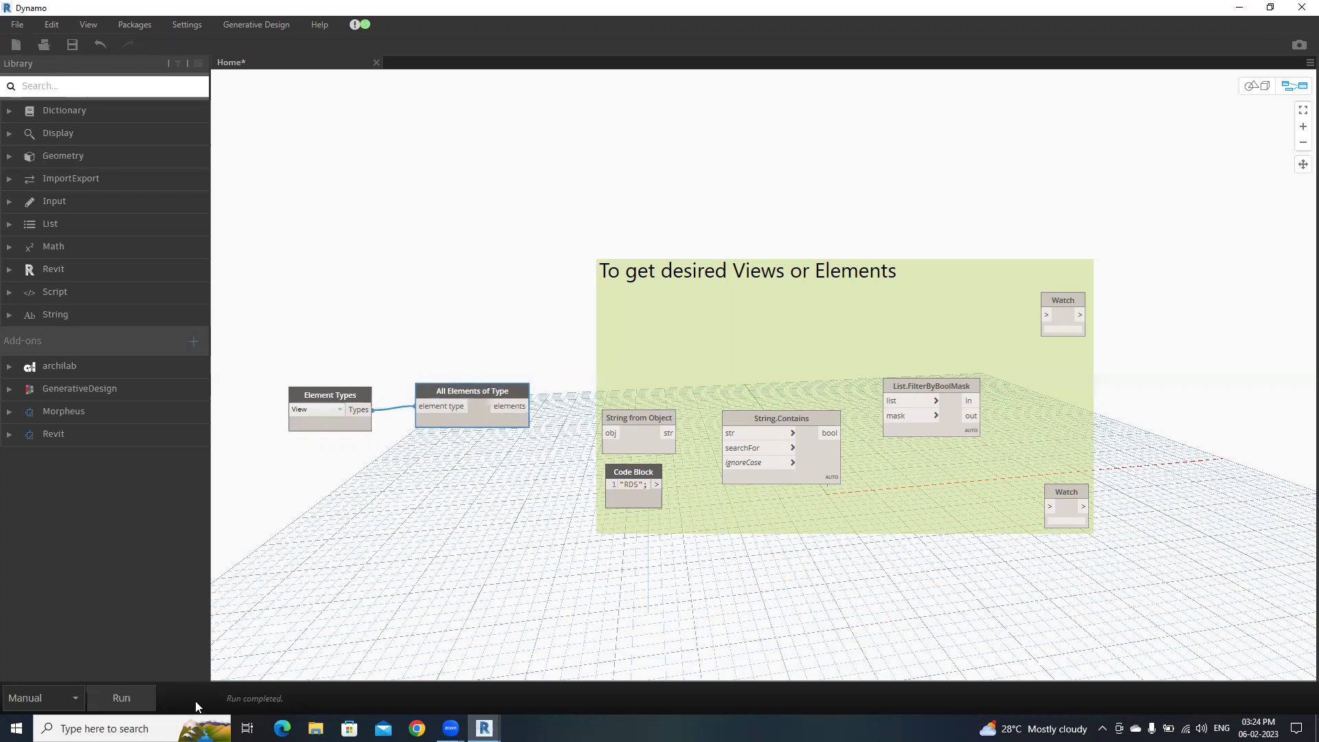
click(128, 698)
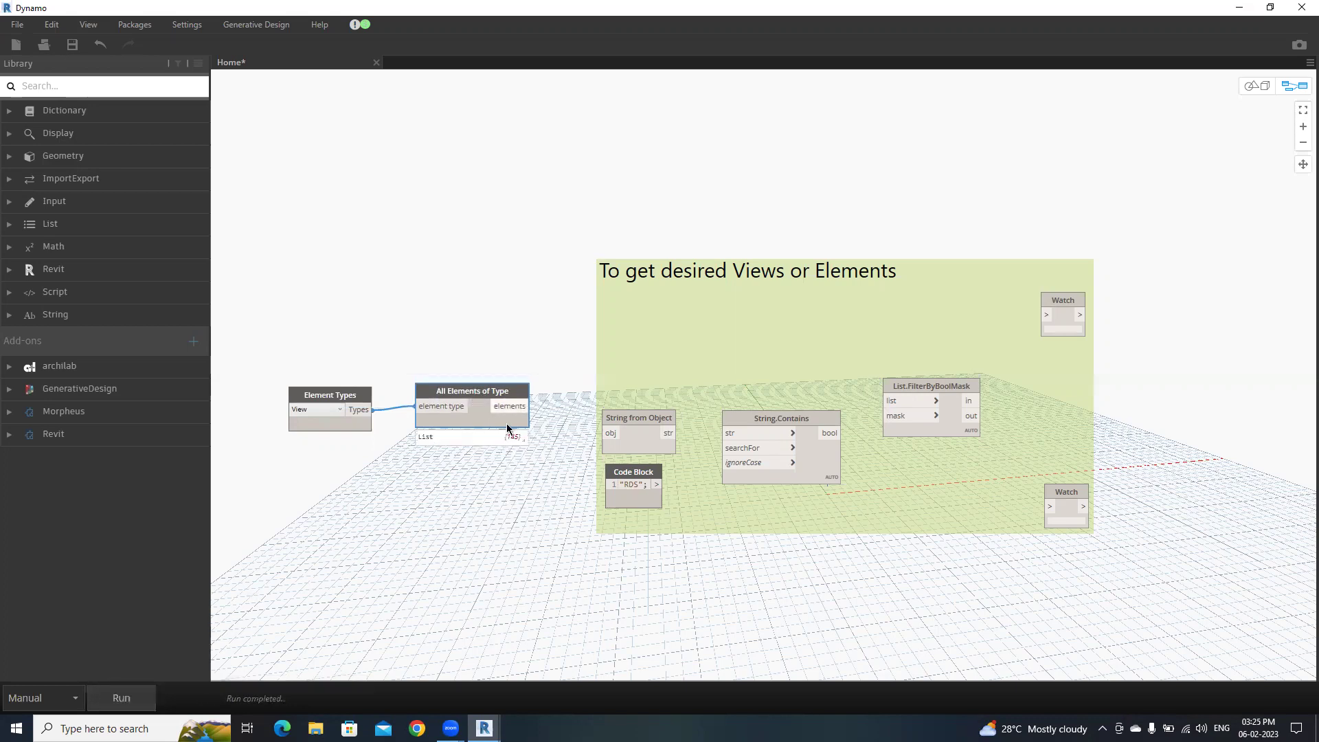
mouse_move(473, 432)
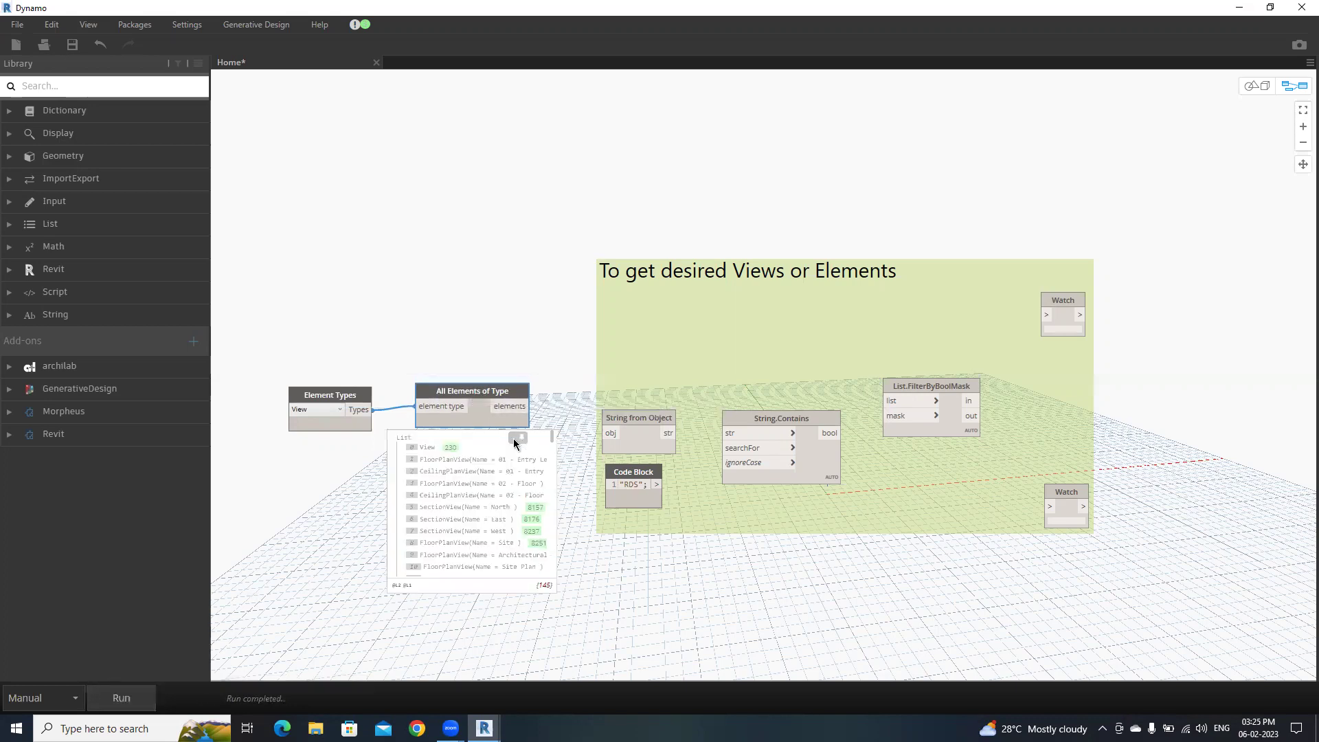
click(520, 438)
mouse_move(509, 406)
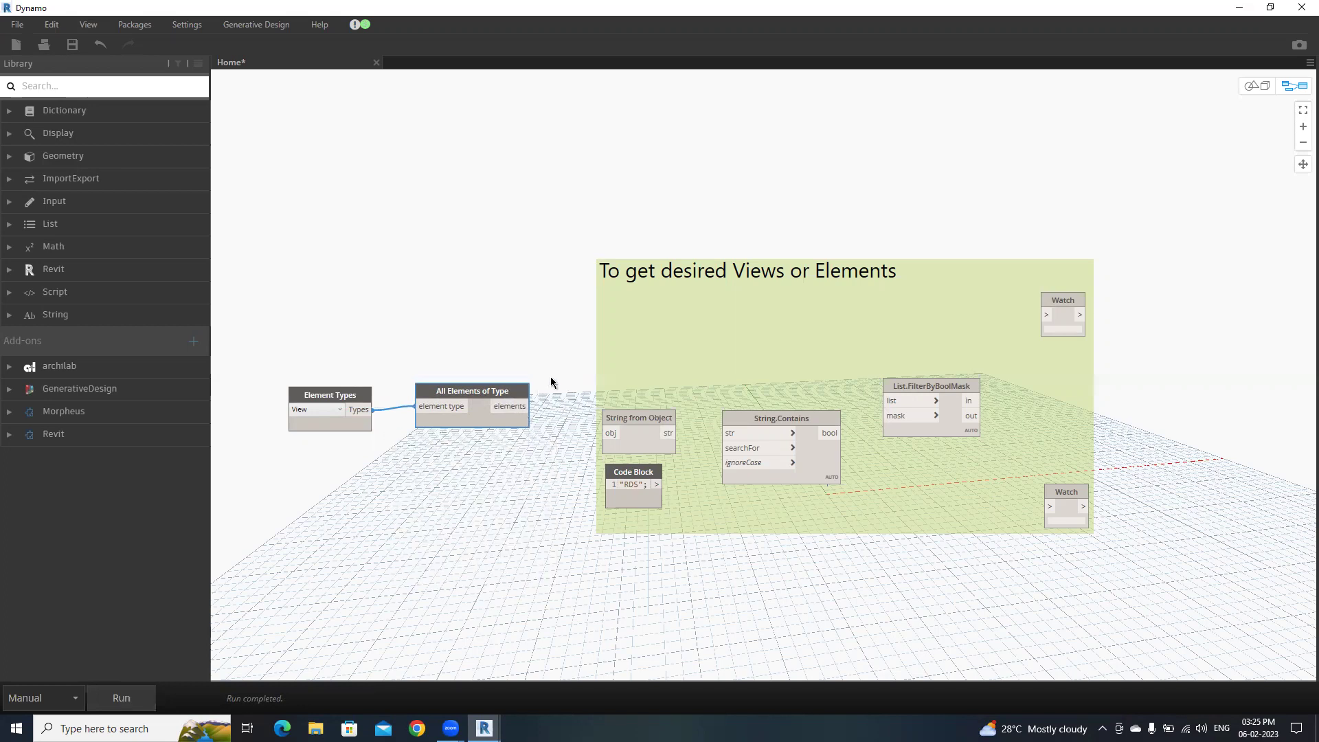
Feed the views through String from Object into String.Contains, with the RDS code block as searchFor
click(522, 408)
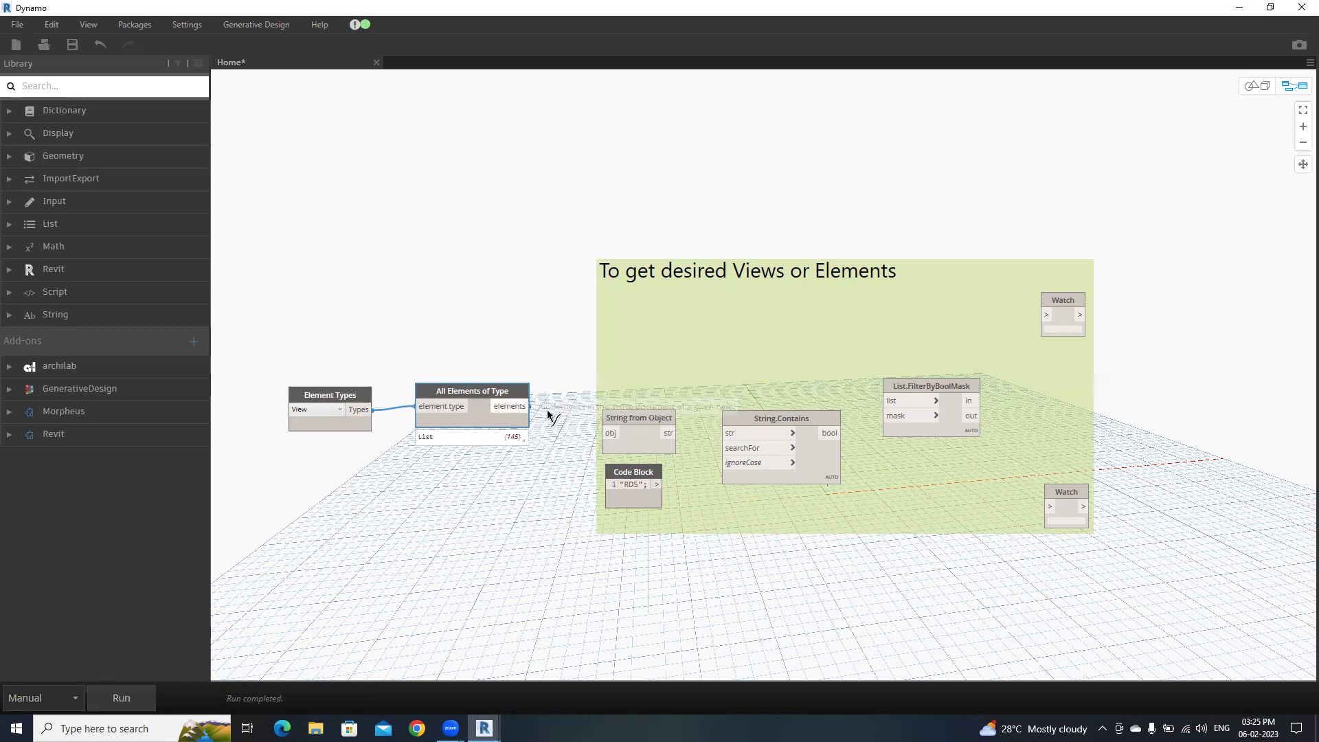
click(613, 434)
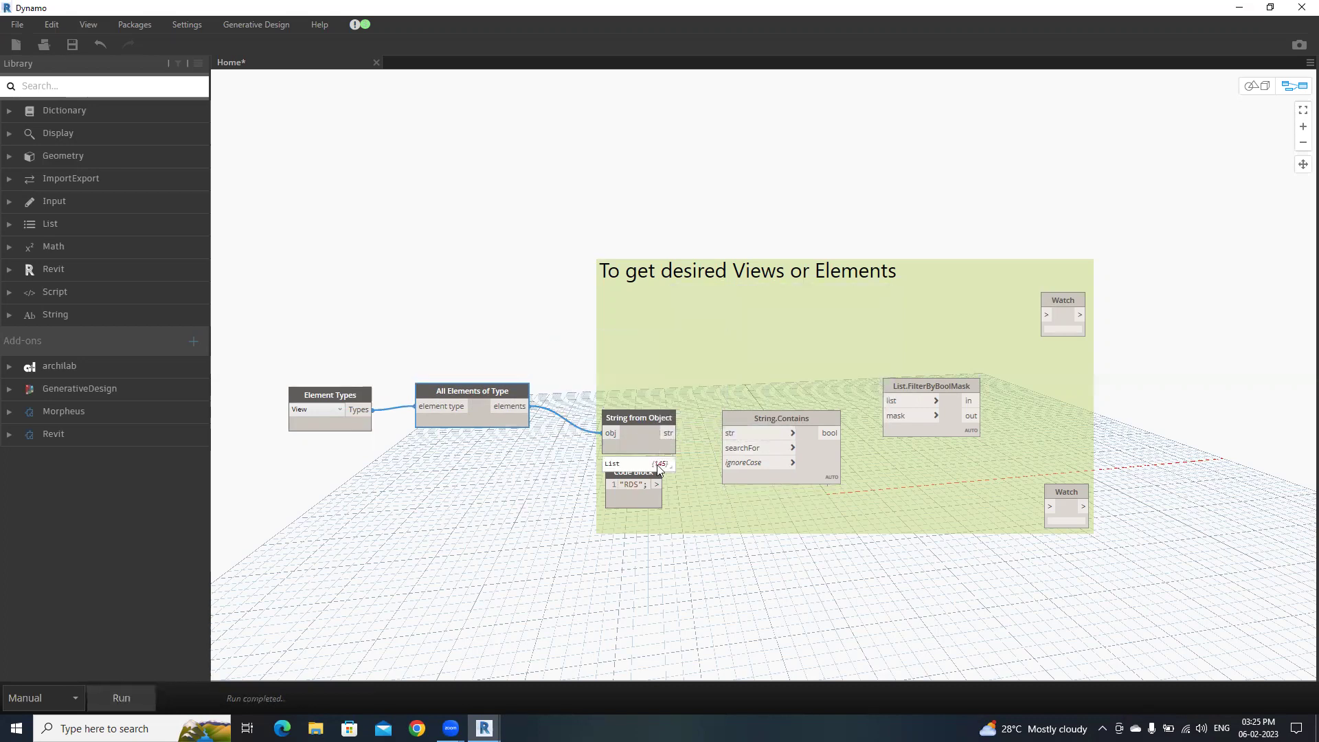
click(669, 434)
click(731, 432)
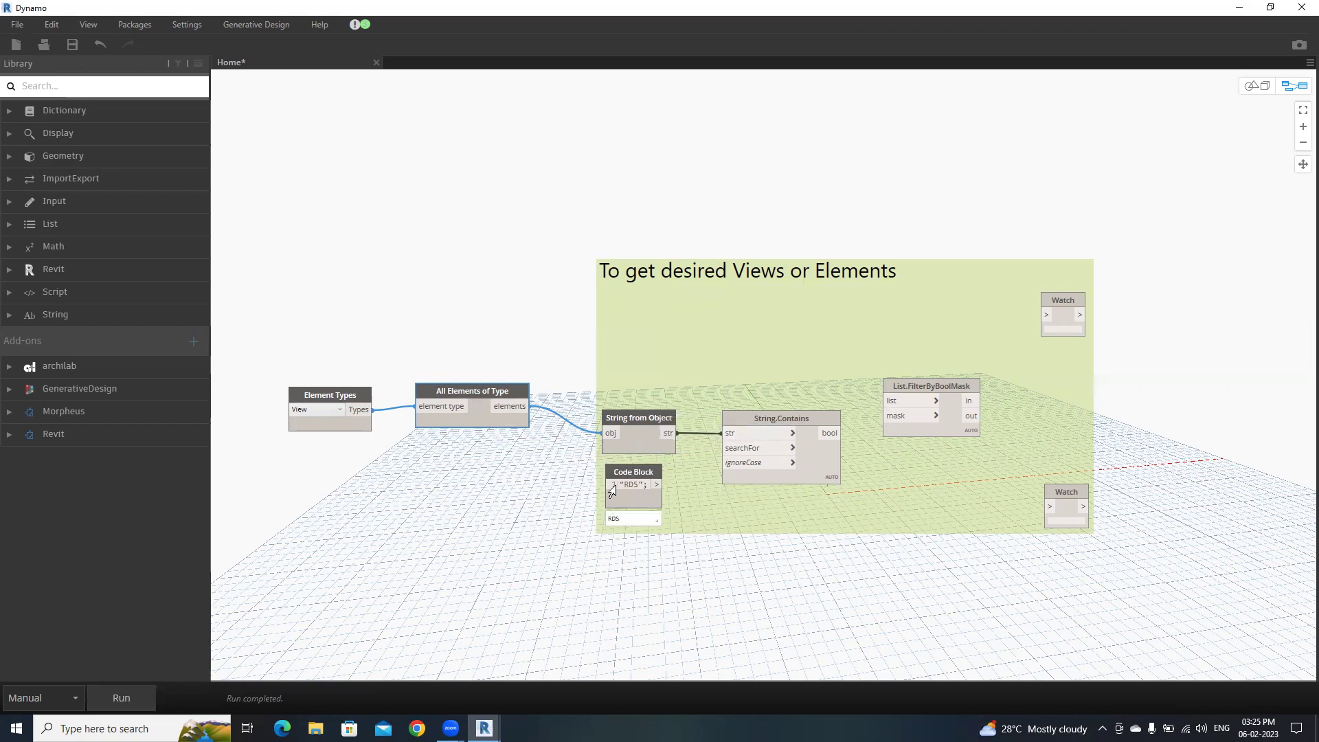
click(657, 485)
click(731, 447)
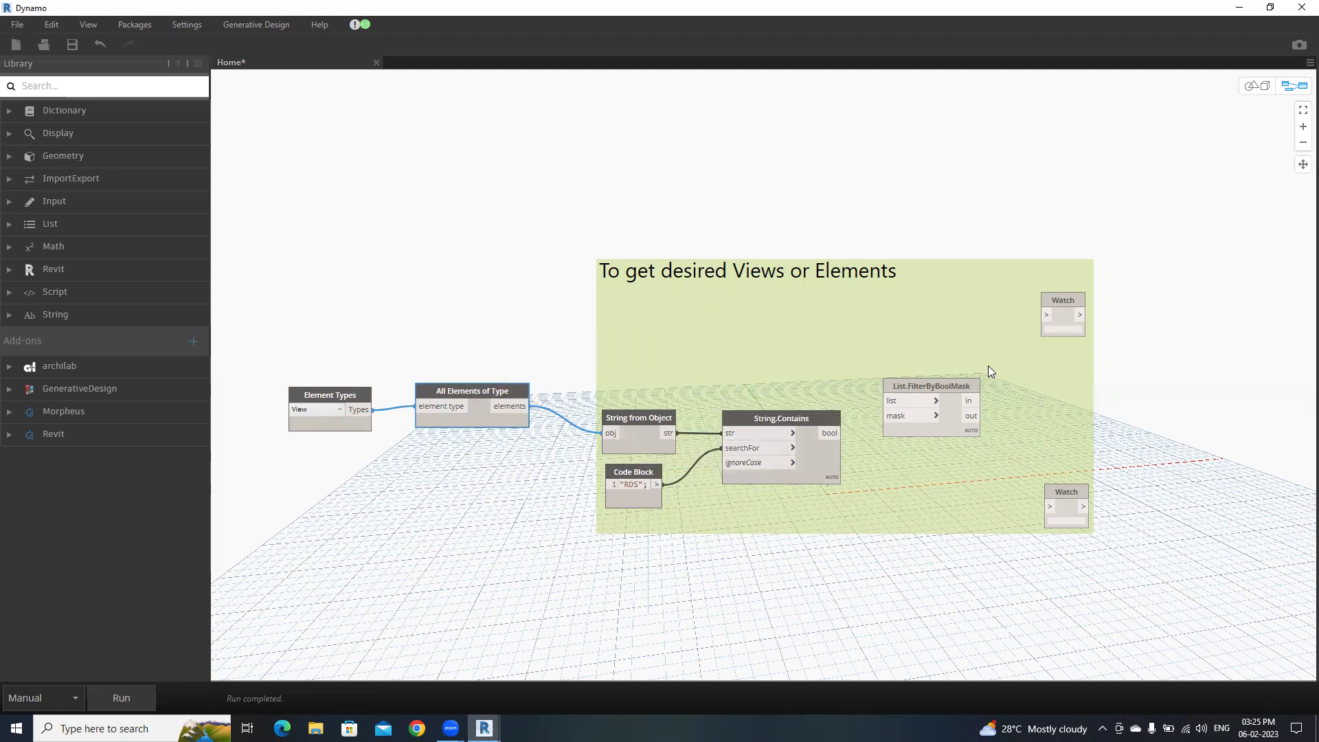
Wire the contains results as mask and the views as list into List.FilterByBoolMask
click(947, 386)
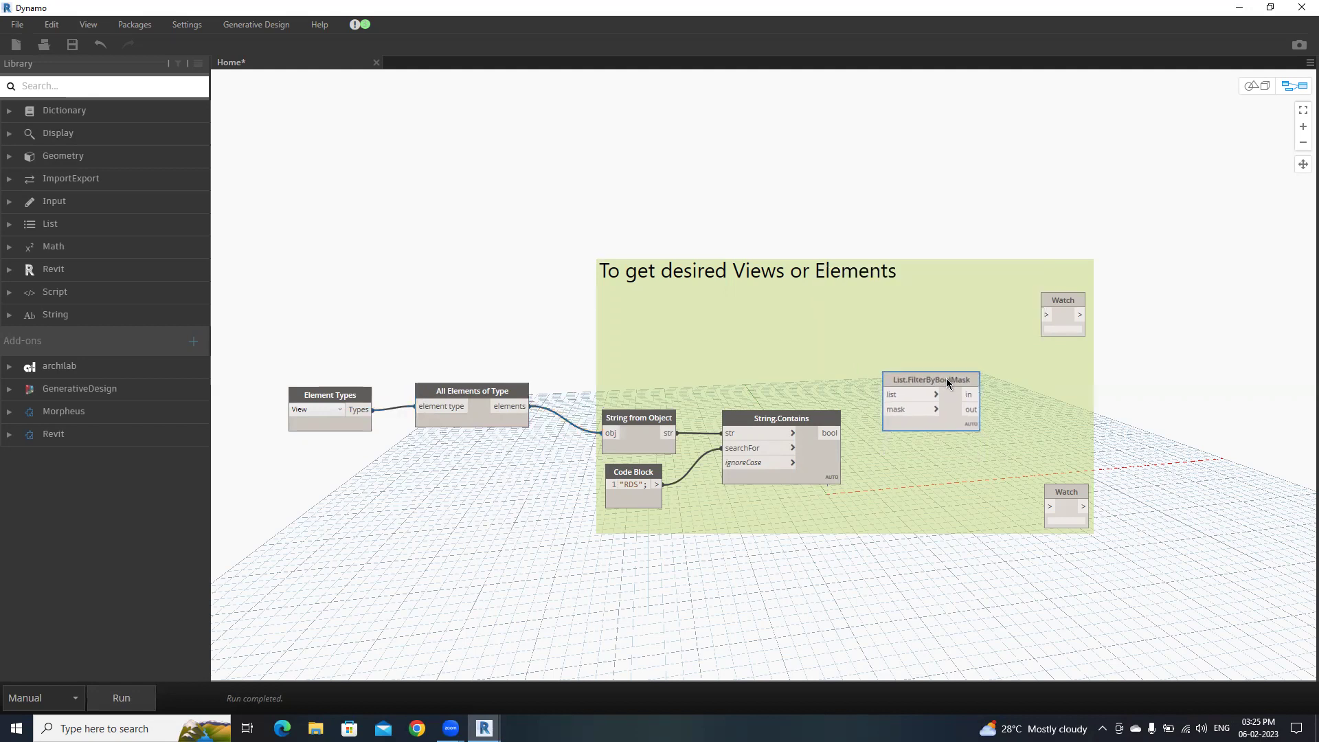
drag(946, 379, 948, 379)
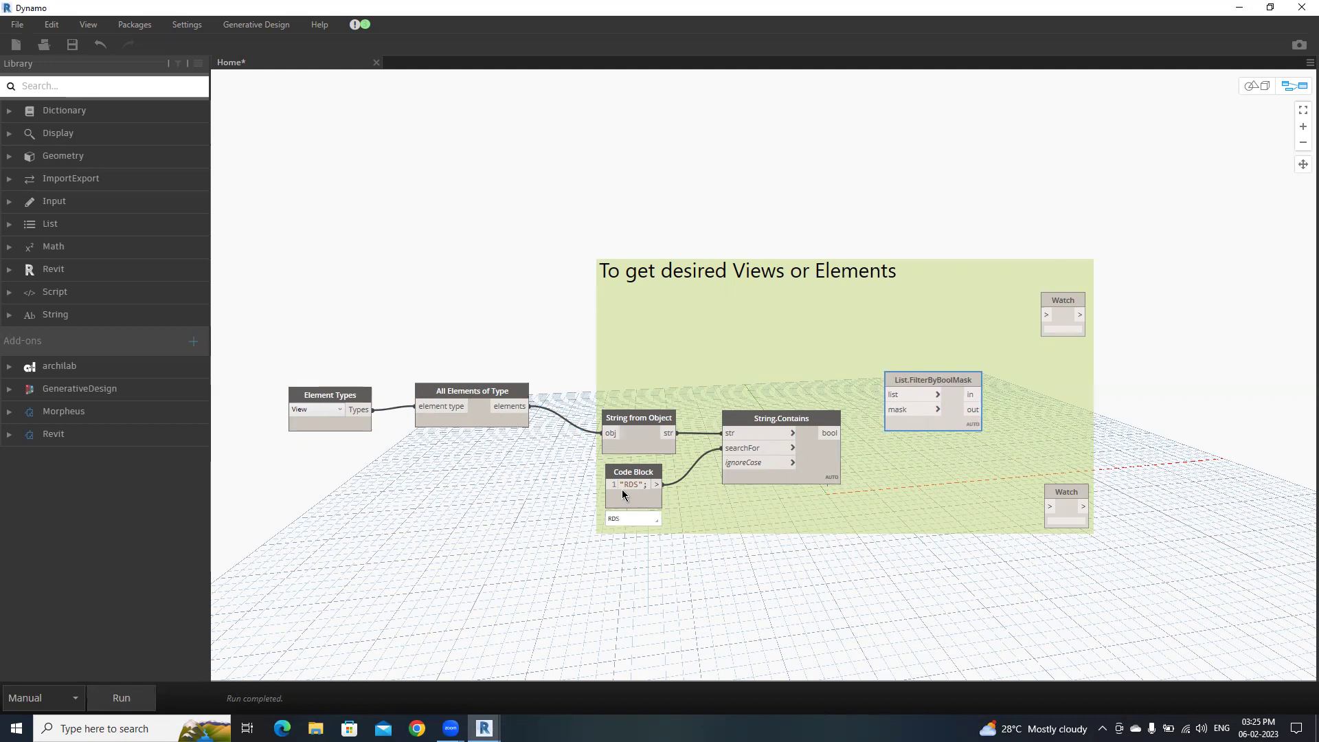
mouse_move(830, 434)
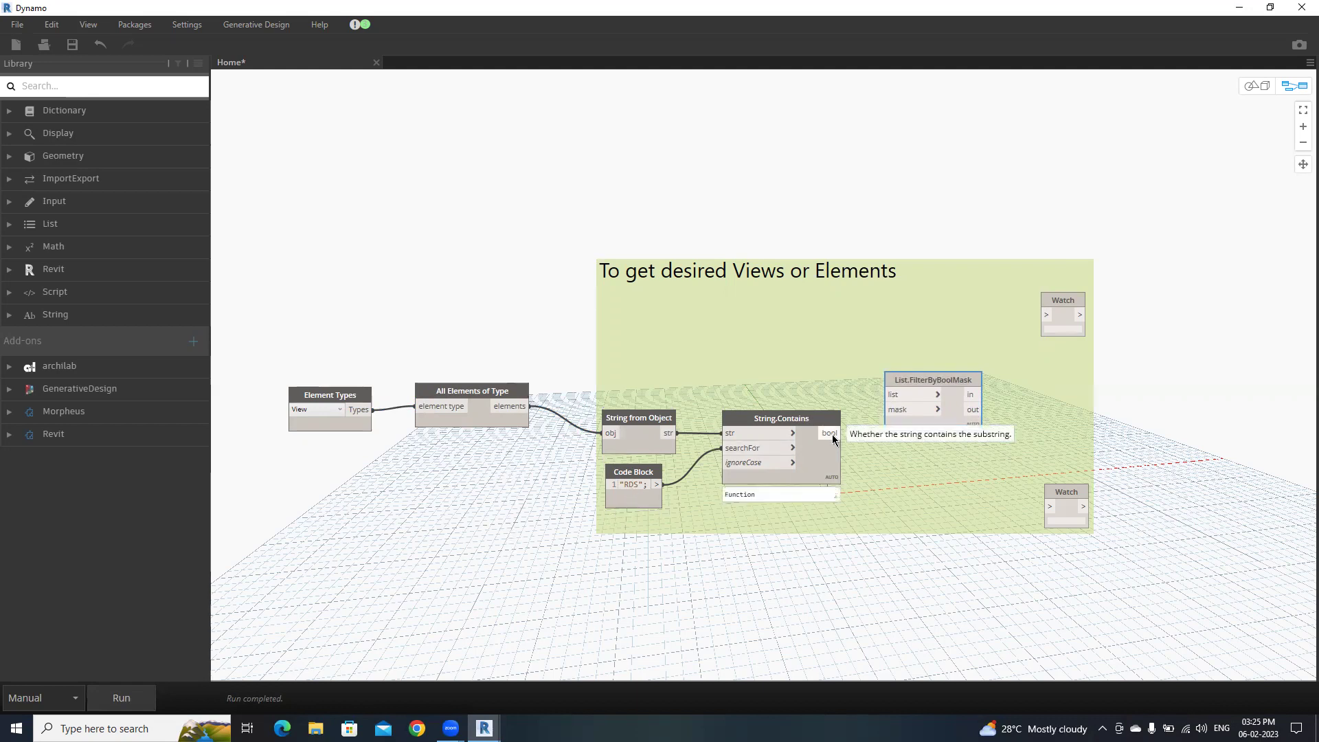
drag(831, 433, 945, 374)
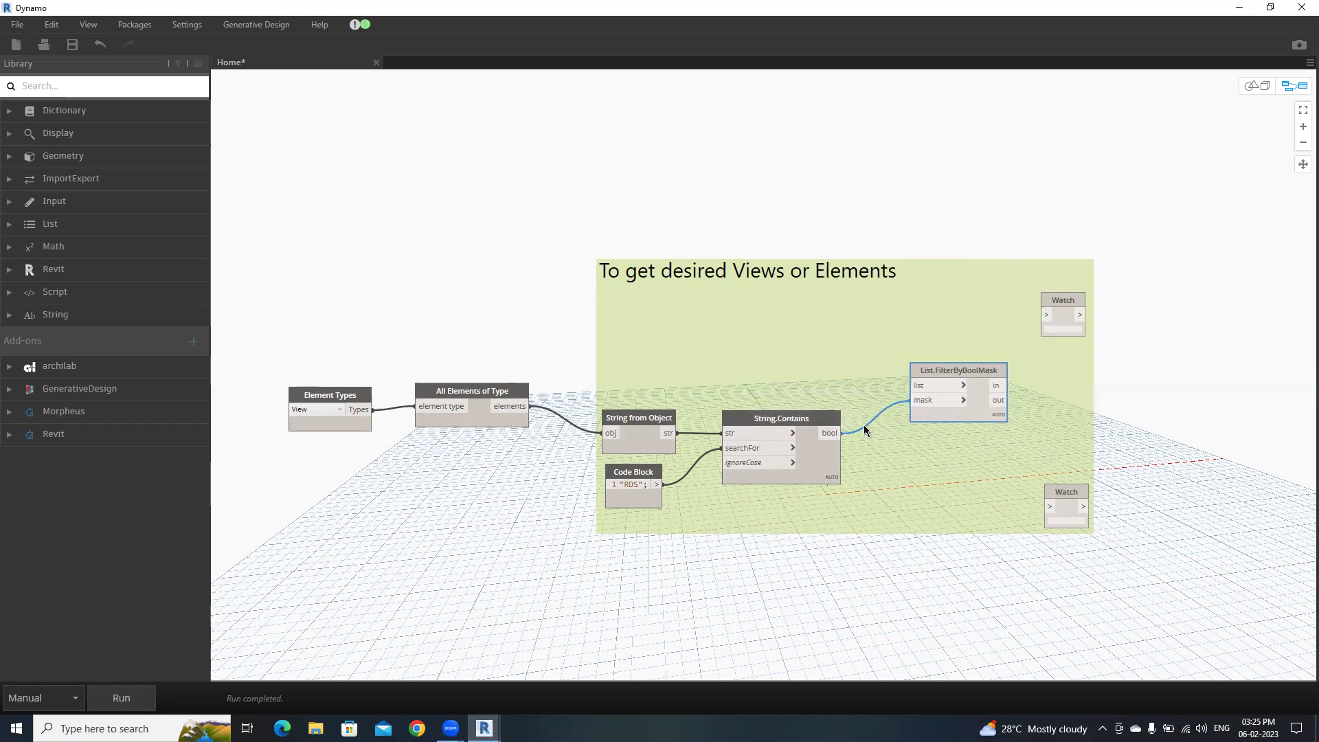
mouse_move(529, 406)
mouse_down()
mouse_move(916, 386)
mouse_move(962, 372)
mouse_up()
click(915, 387)
Connect the filter's in output to the top Watch and out to the lower Watch
click(982, 388)
click(1047, 315)
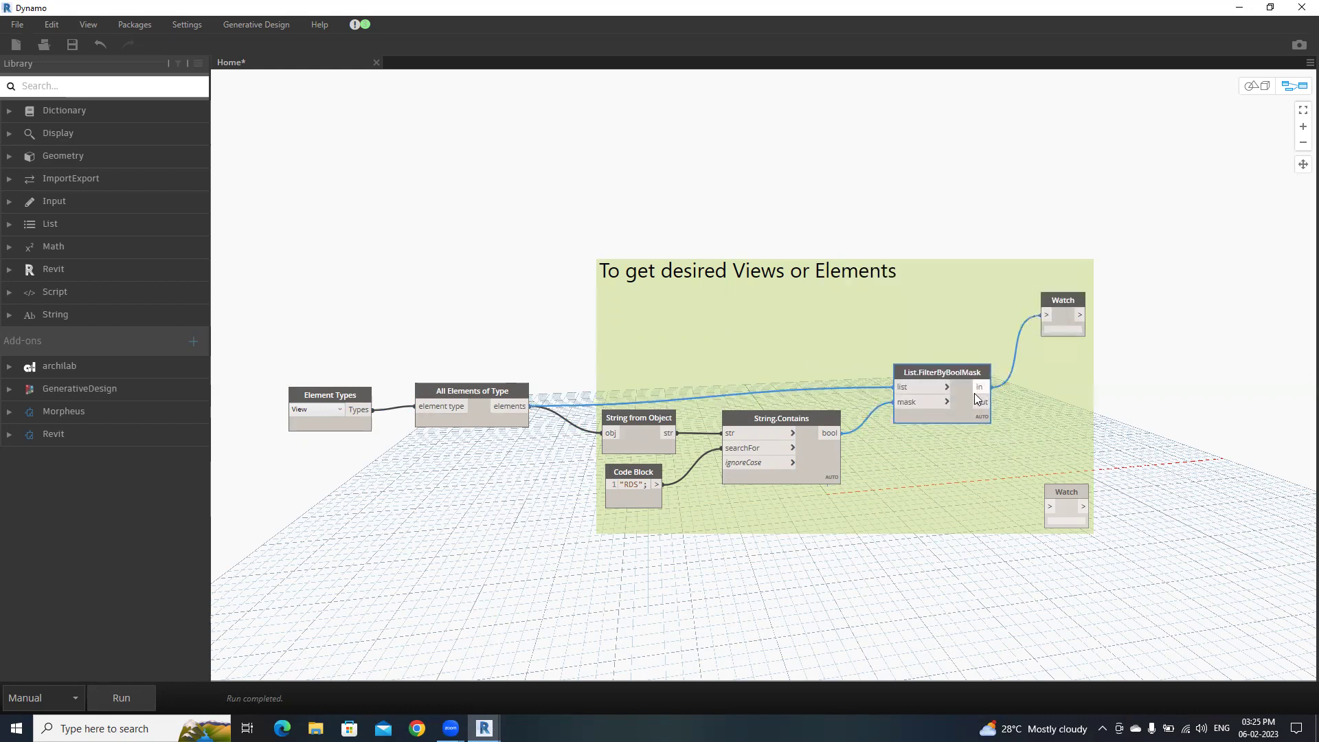
click(982, 402)
click(1047, 505)
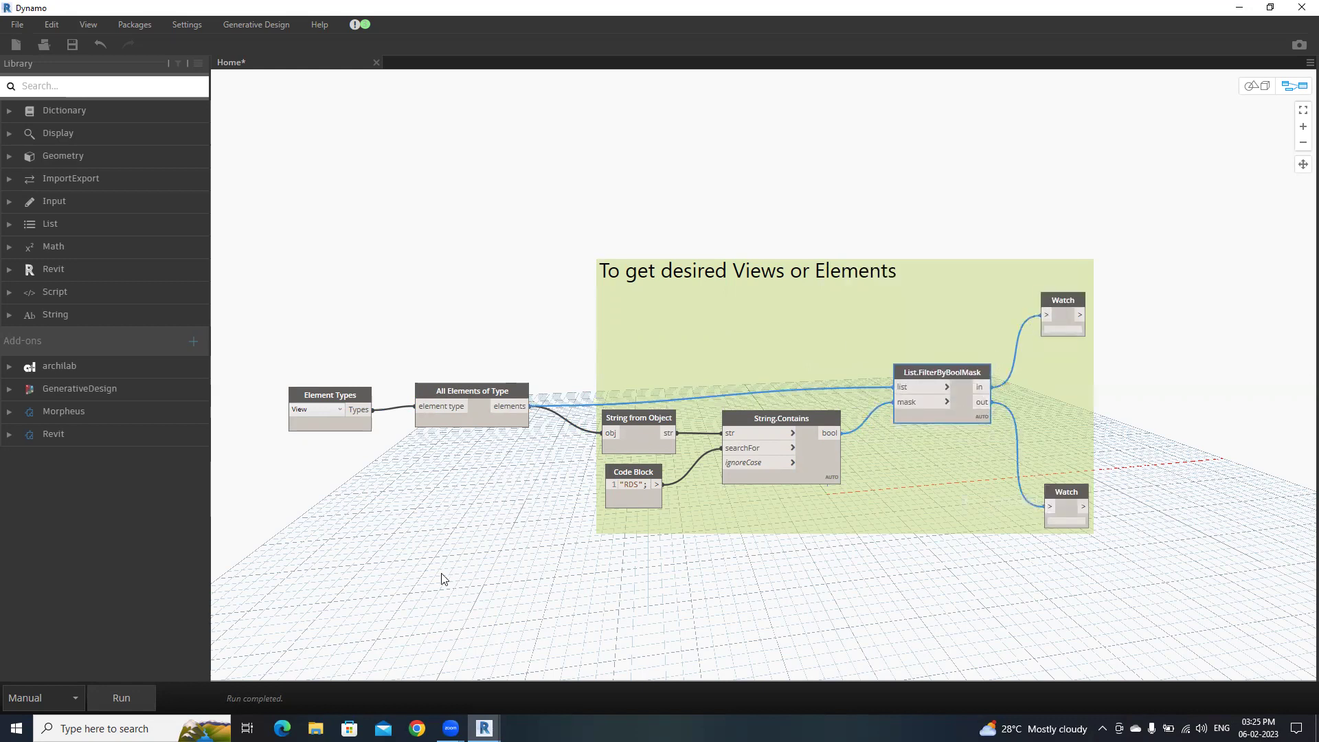
Run the graph and arrange the Watch nodes to show the 91 RDS views
click(138, 696)
scroll(1138, 350, down, 2)
drag(1161, 299, 1160, 255)
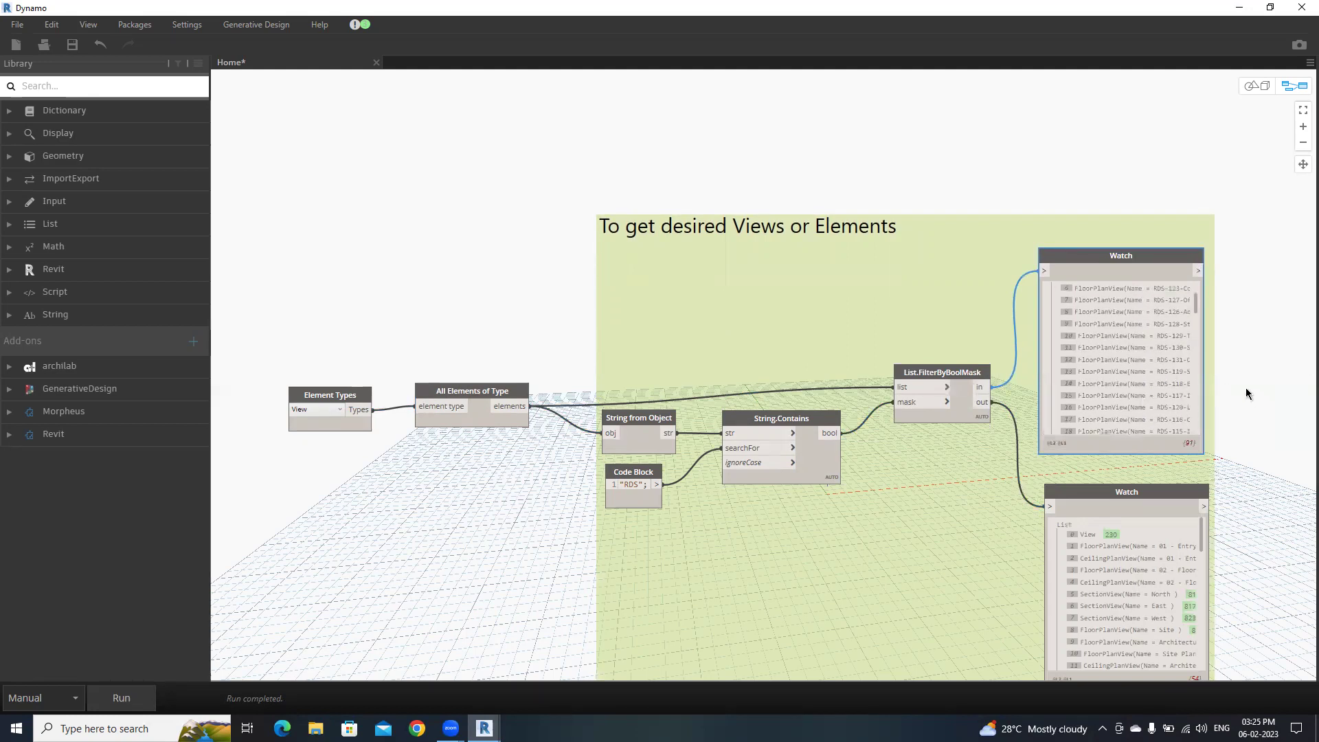
mouse_move(1056, 356)
middle_down()
mouse_move(982, 328)
mouse_move(930, 351)
middle_up()
mouse_move(862, 299)
middle_down()
mouse_move(984, 286)
mouse_move(958, 355)
middle_up()
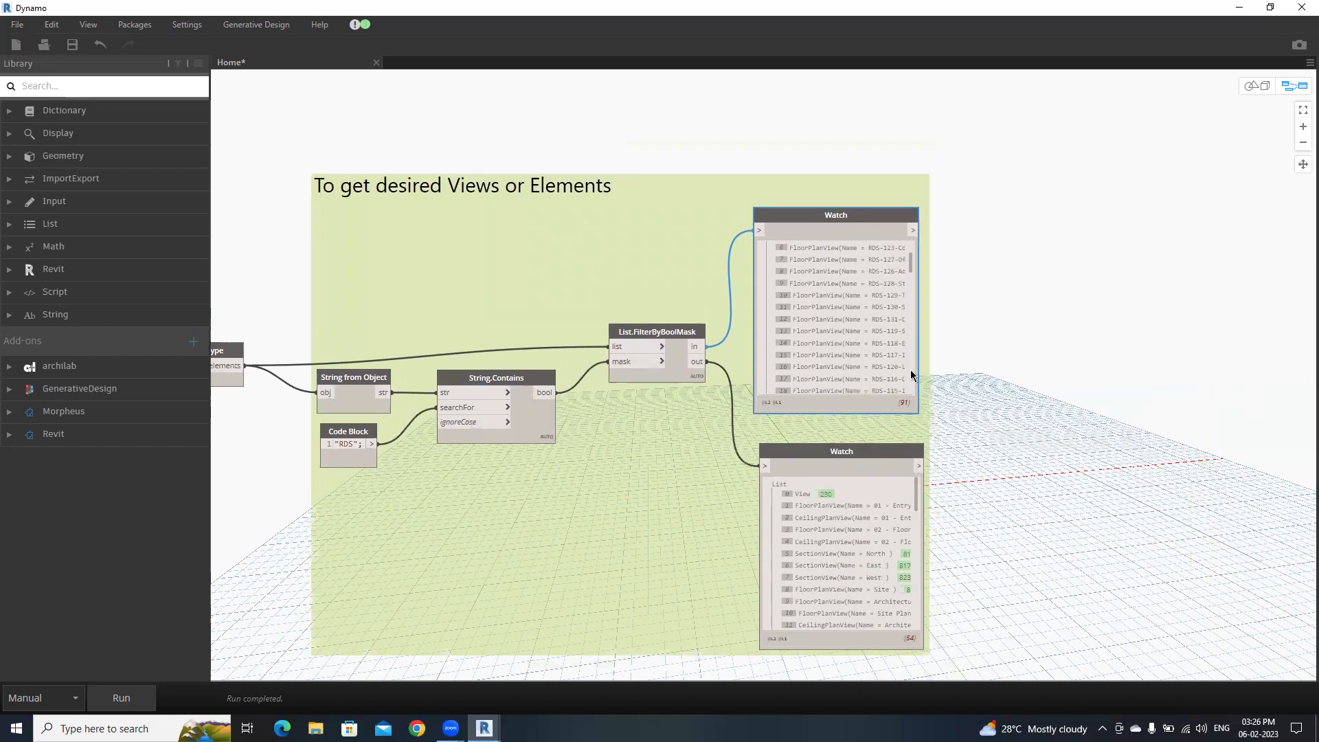
click(860, 455)
drag(852, 446, 856, 442)
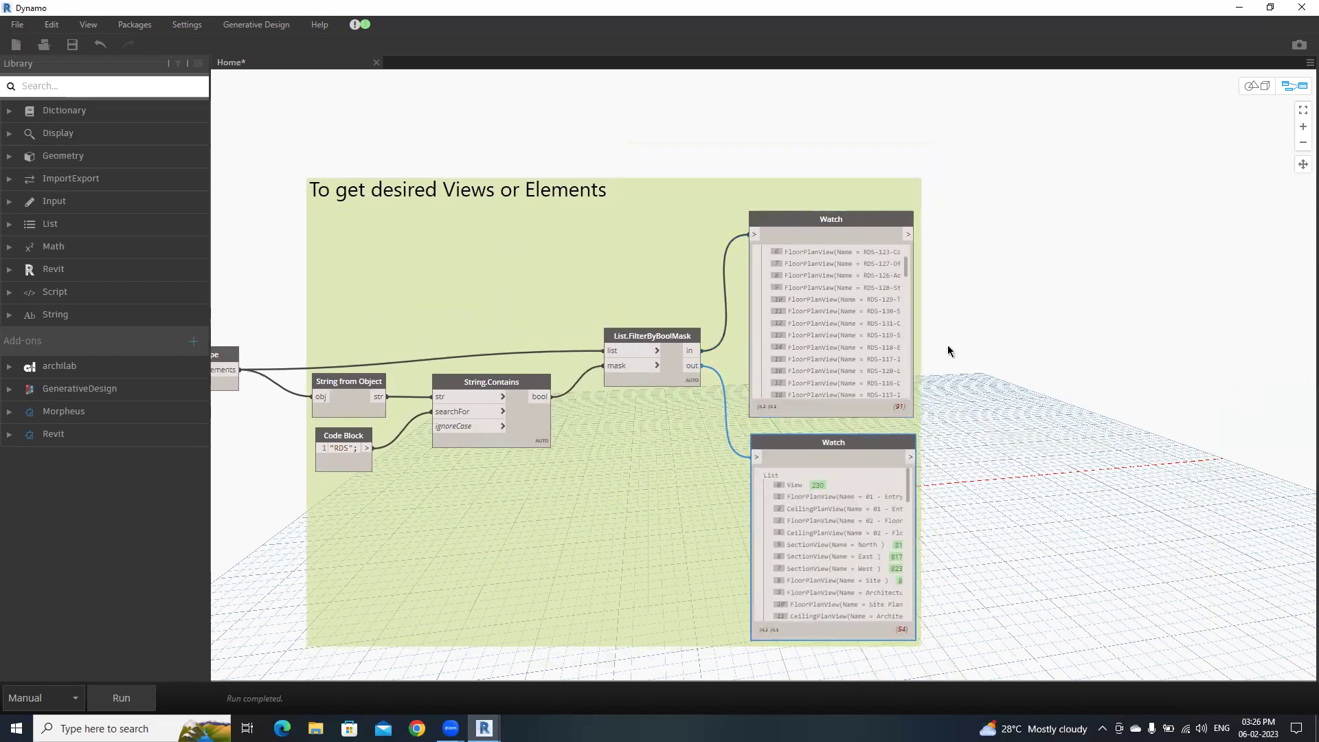
Add an Element.SetParameterByName node to the right of the filter group
right_click(1021, 301)
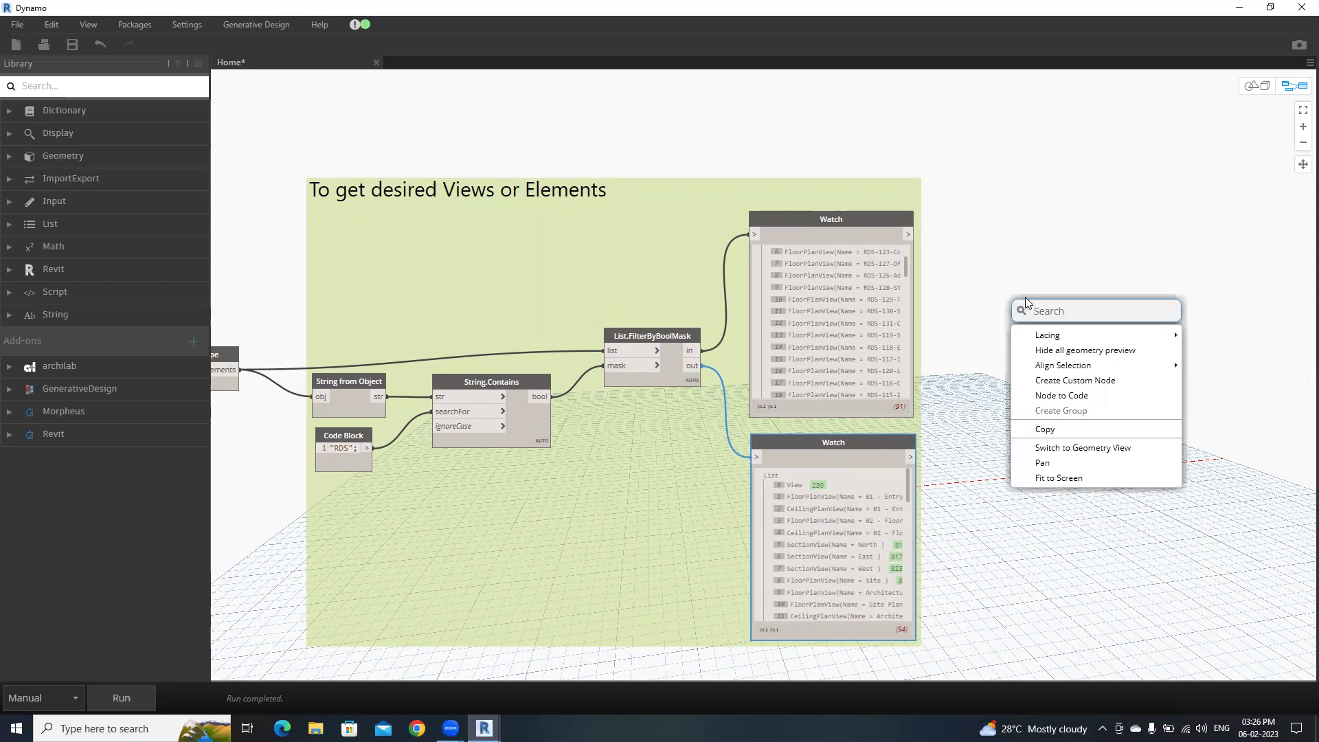
text(elemt)
key(BackSpace)
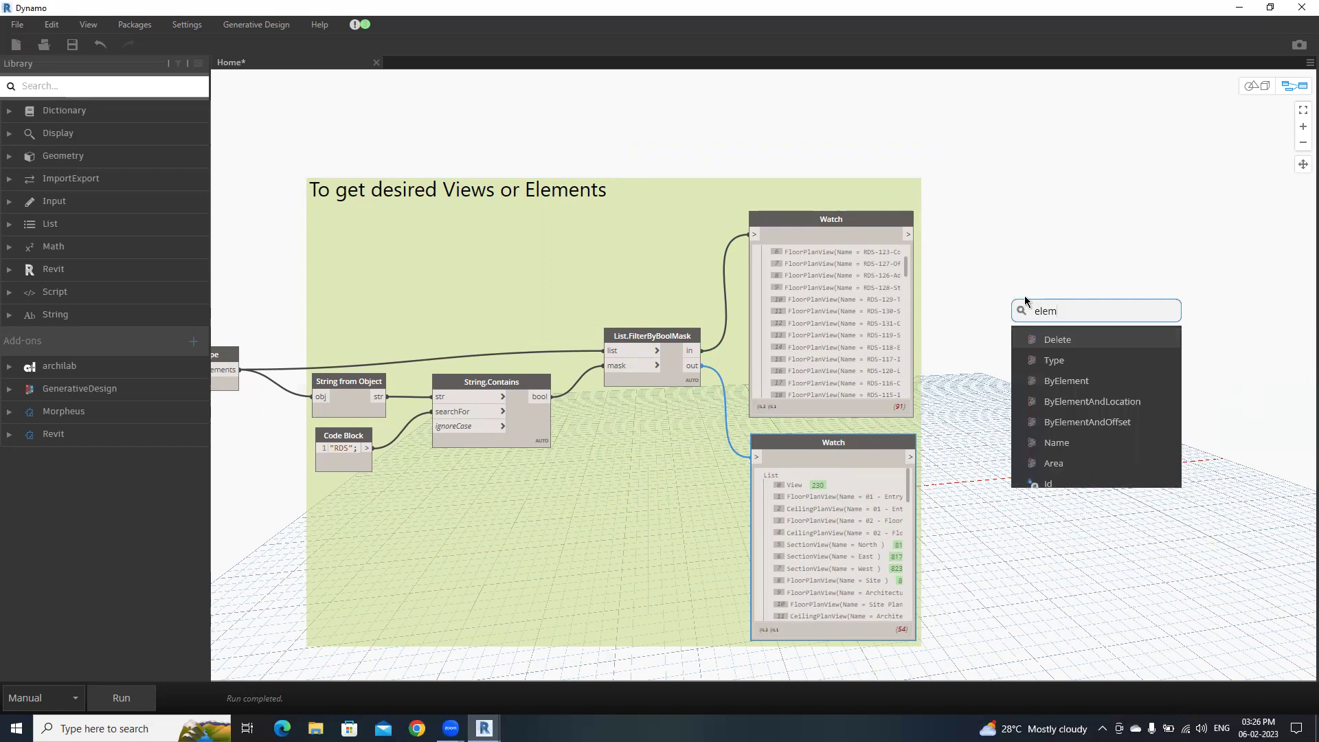
text(ent)
text(.se)
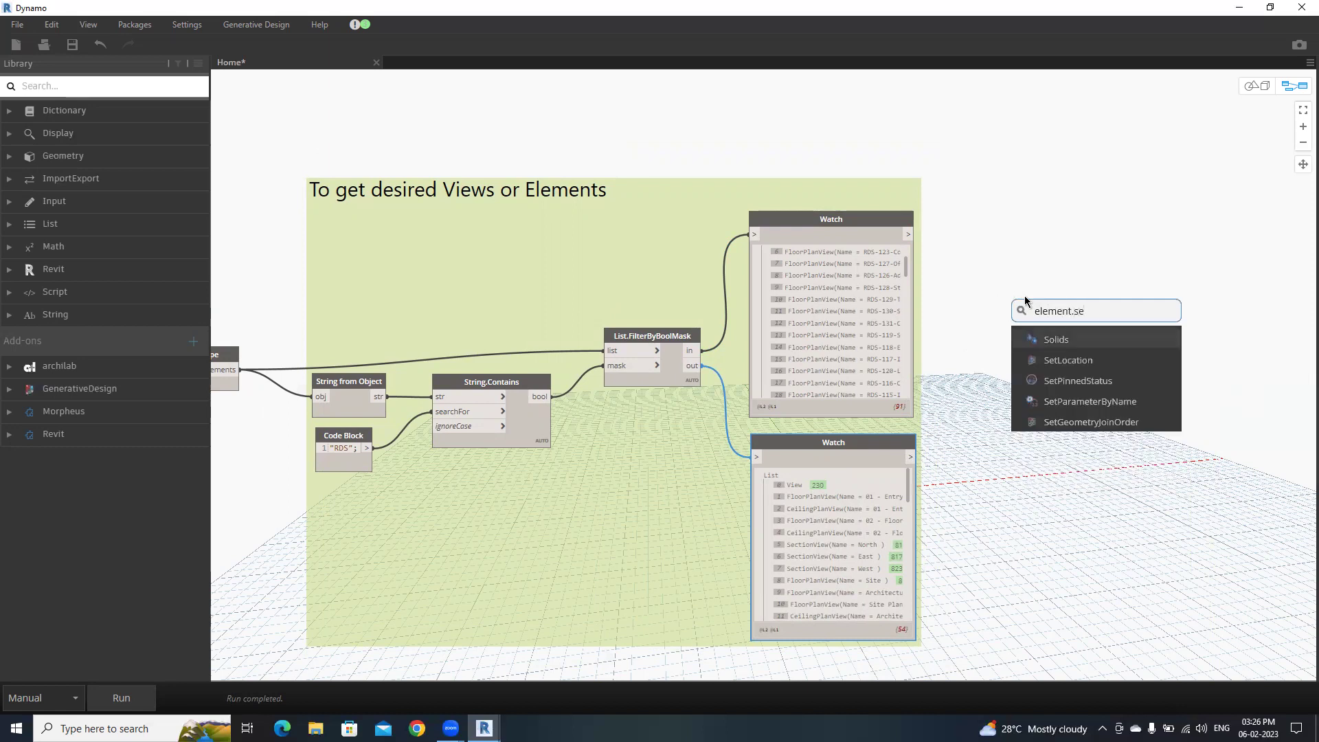
text(t)
click(1102, 405)
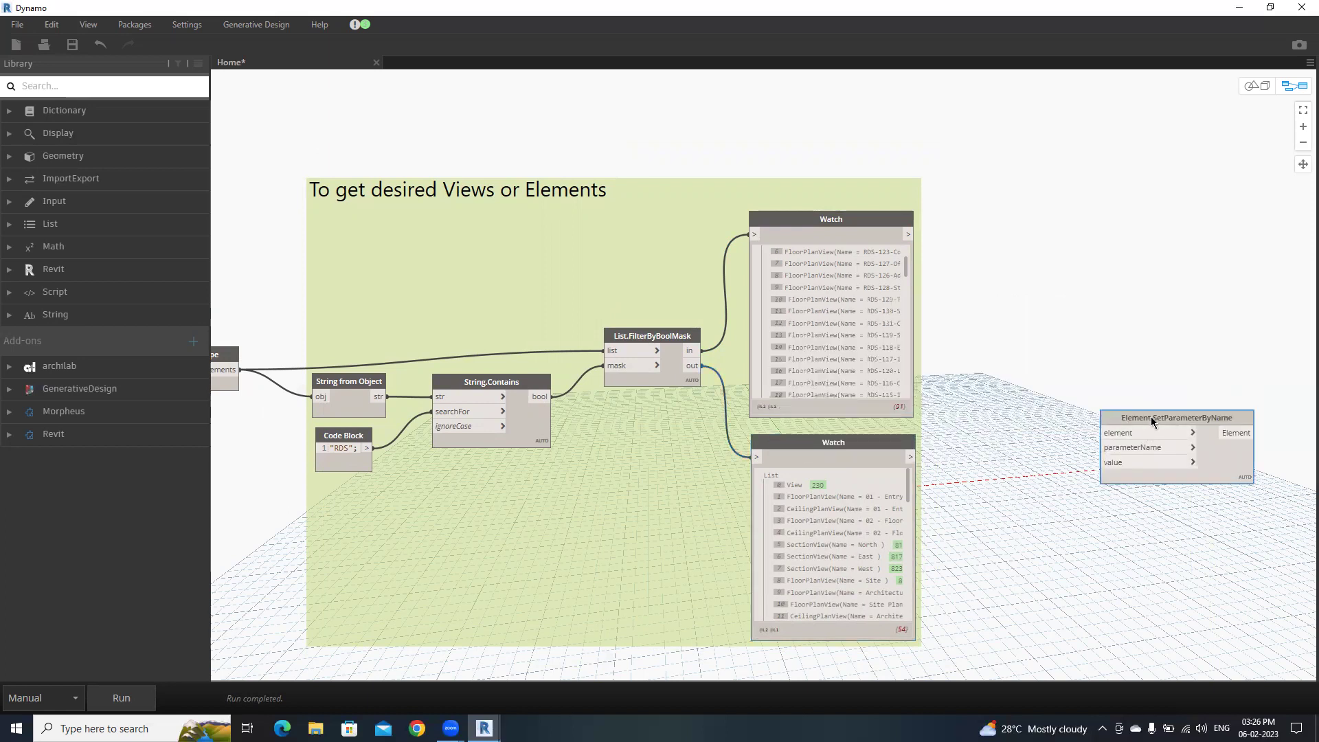
mouse_move(1152, 417)
mouse_down()
mouse_move(1102, 301)
mouse_move(1181, 301)
mouse_up()
middle_drag(1089, 315, 1017, 317)
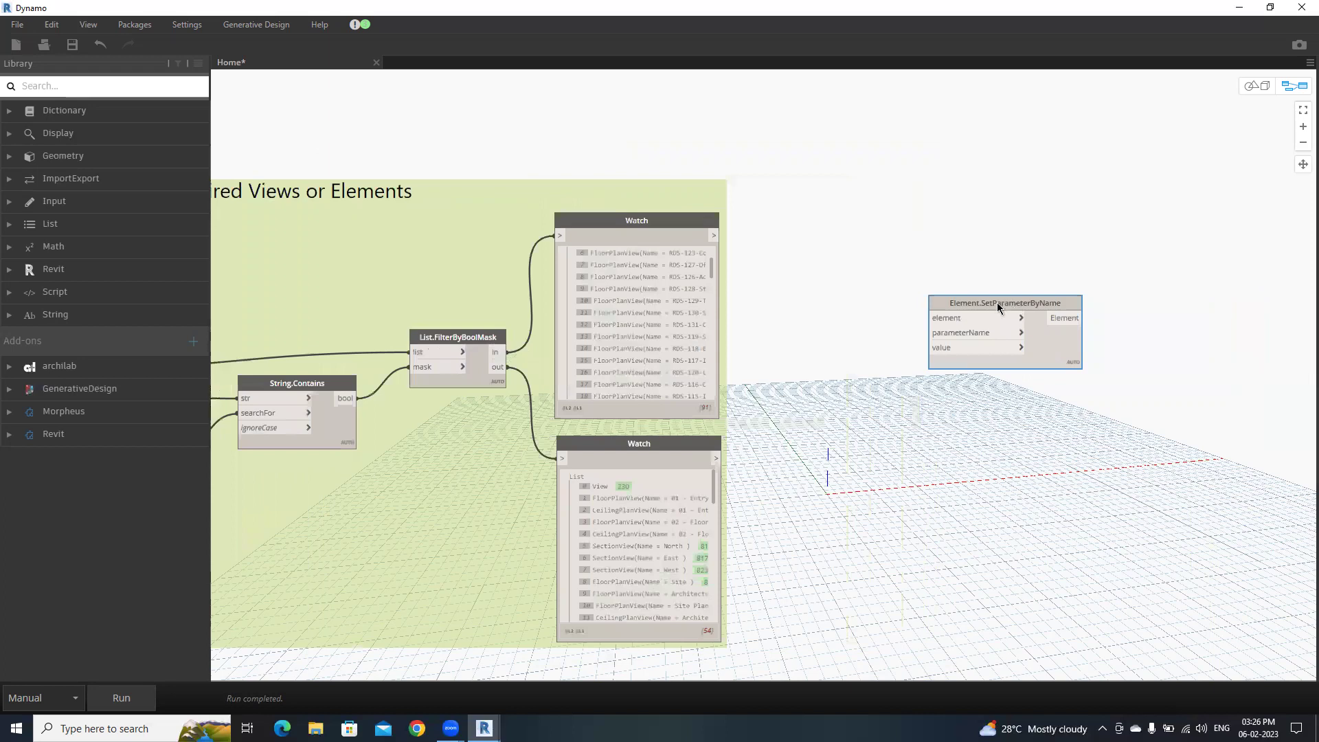
drag(997, 302, 1209, 386)
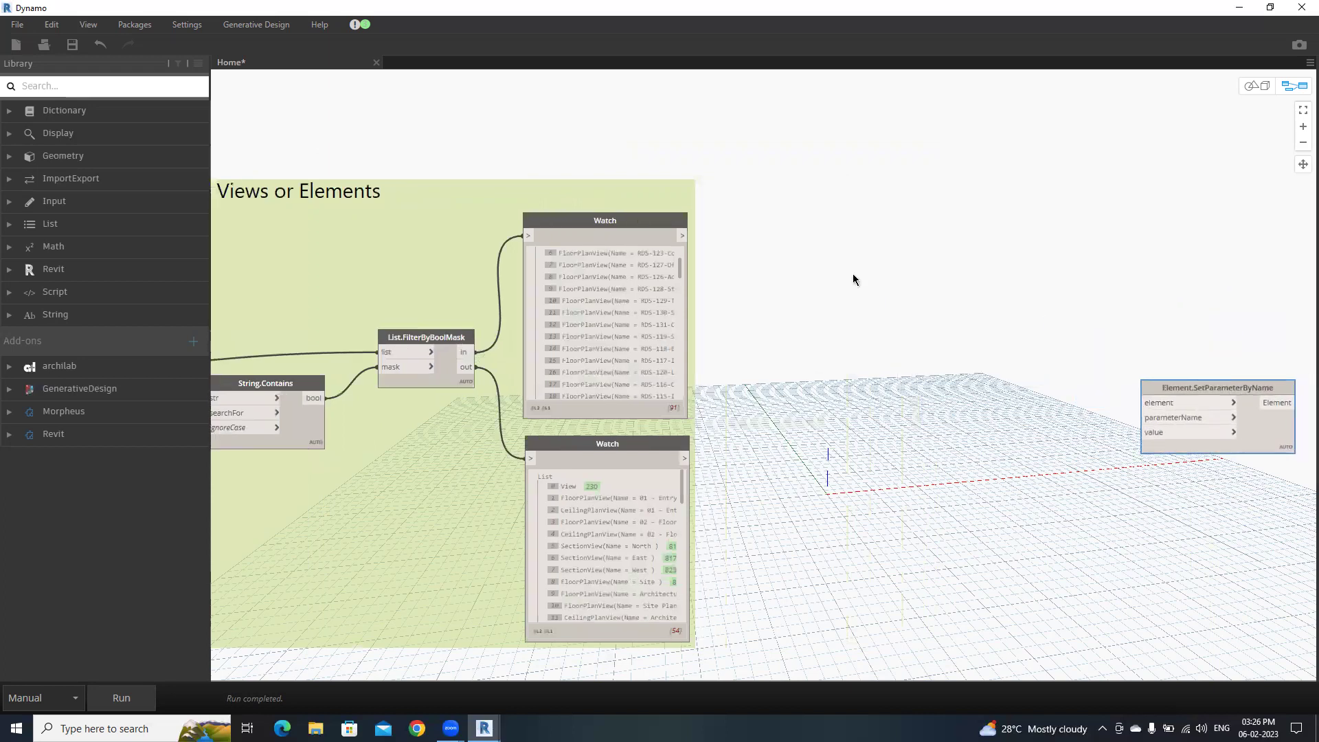
Add an Element.GetParameterValueByName node above the setter
right_click(783, 307)
text(e)
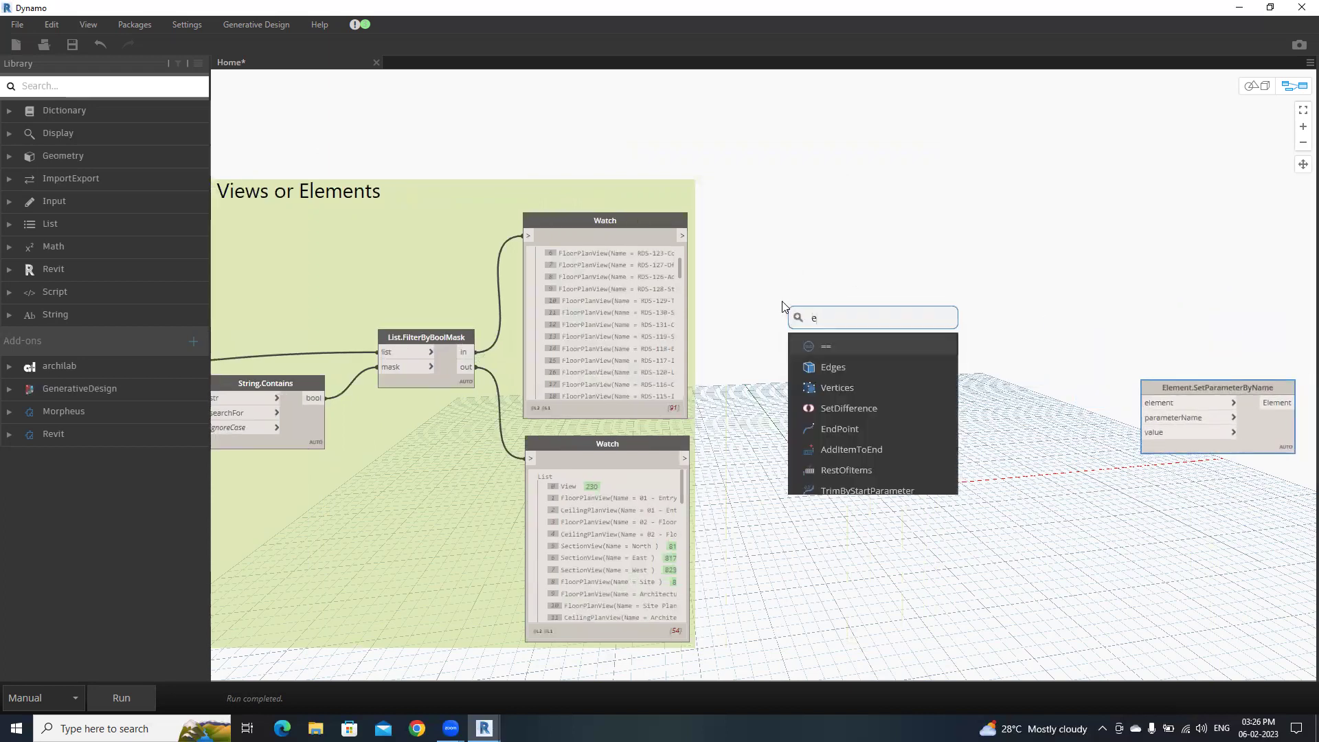
text(lement.)
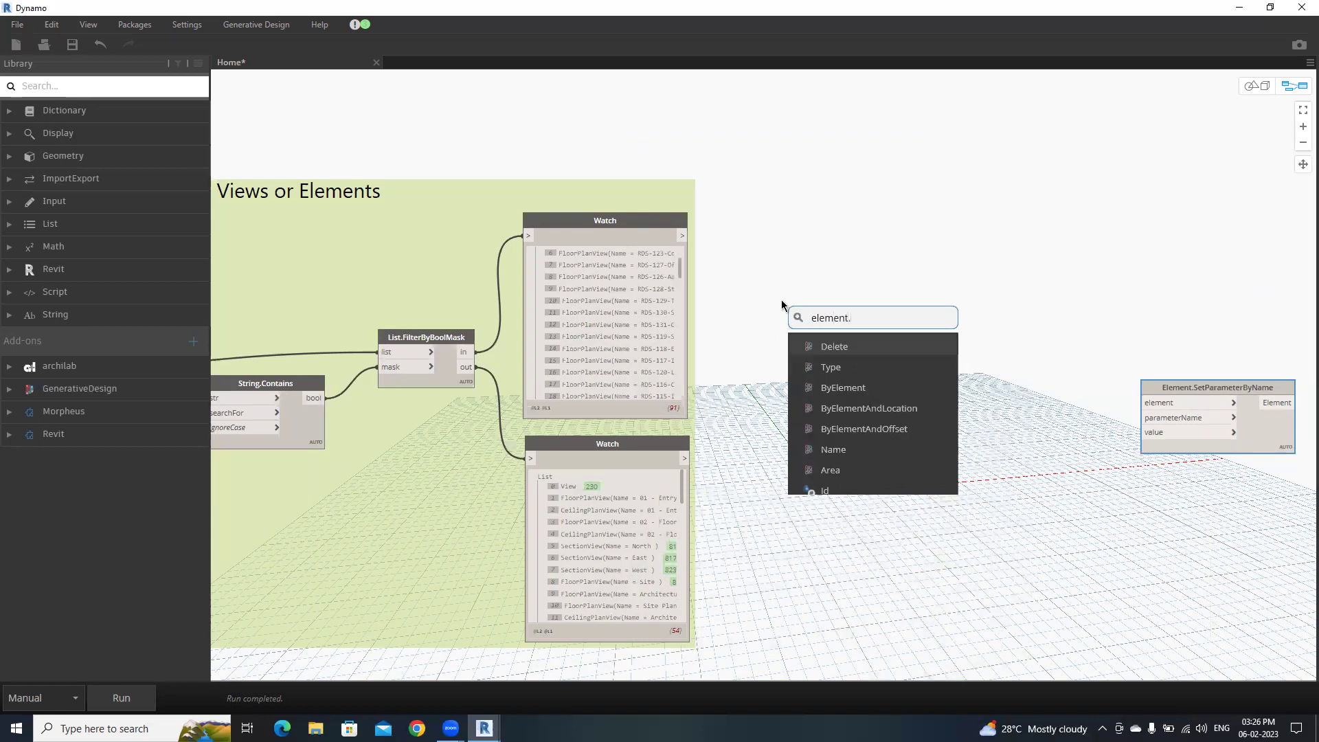
text(get)
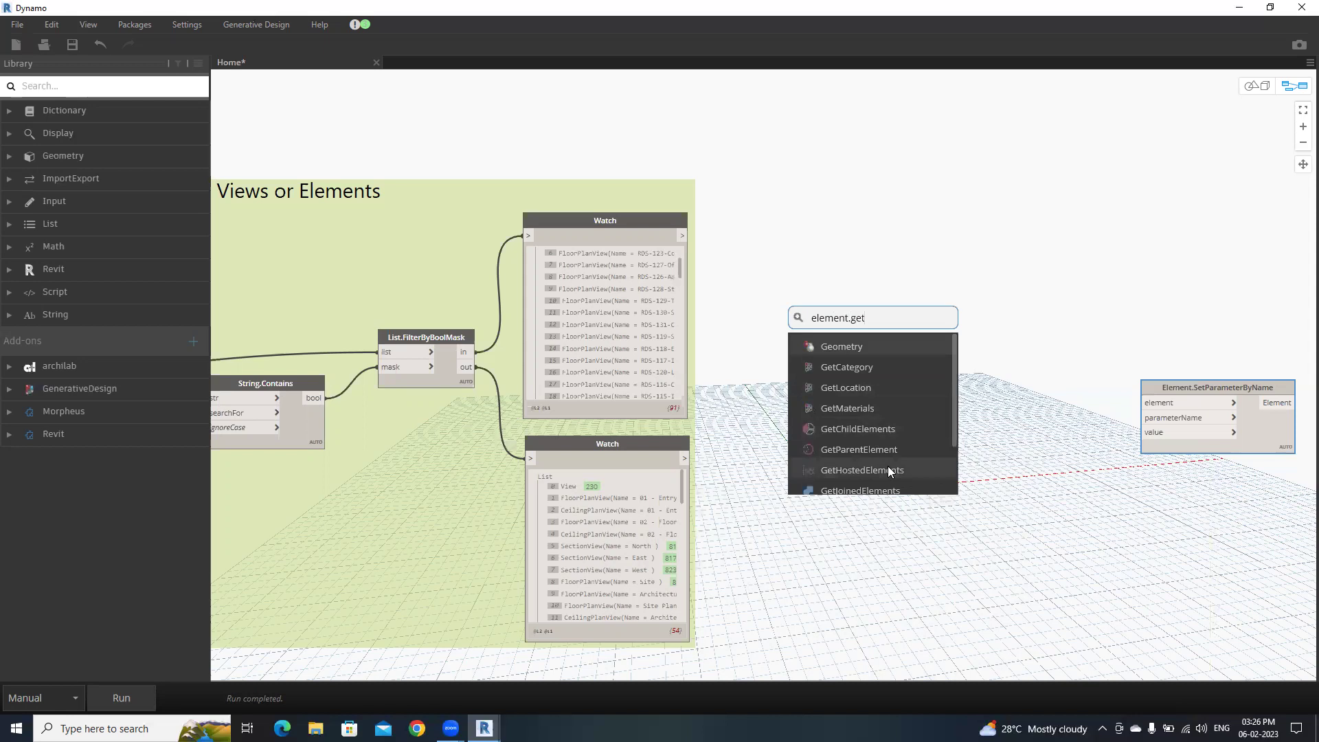
scroll(888, 473, down, 3)
click(891, 467)
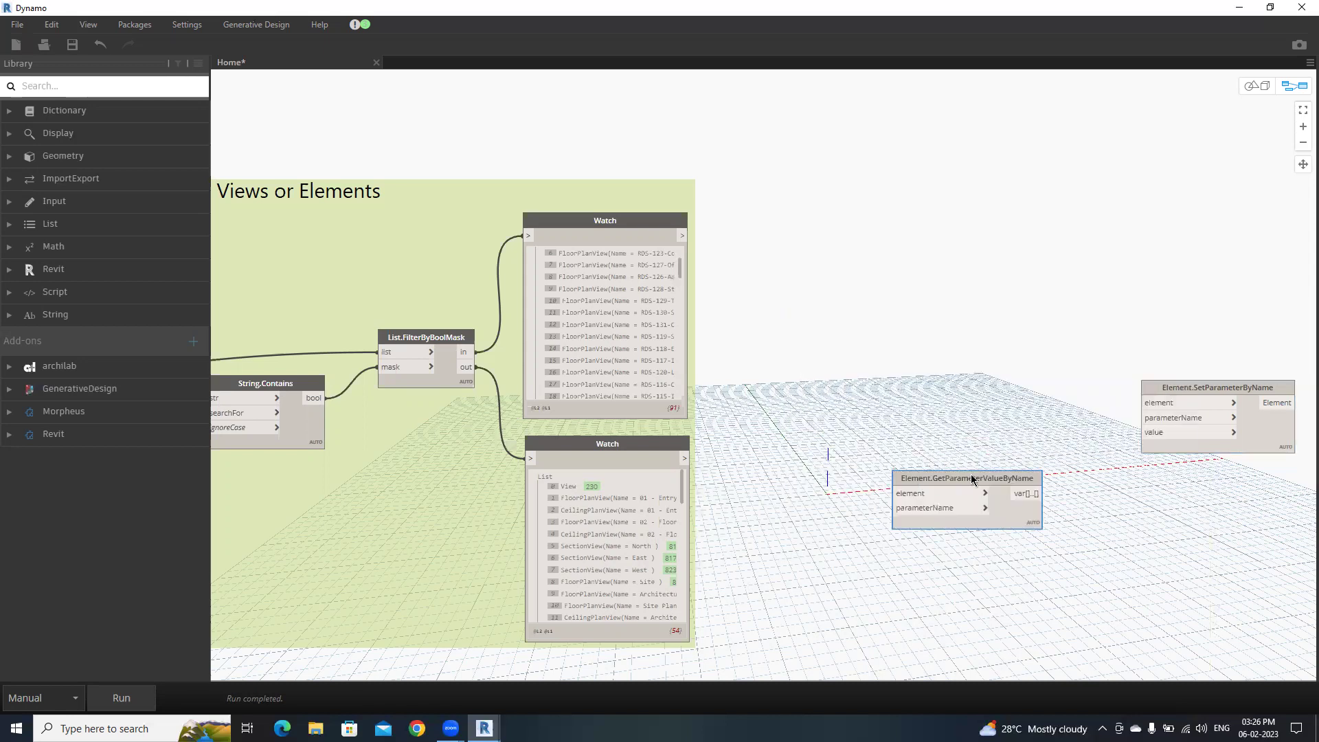
drag(971, 474, 926, 264)
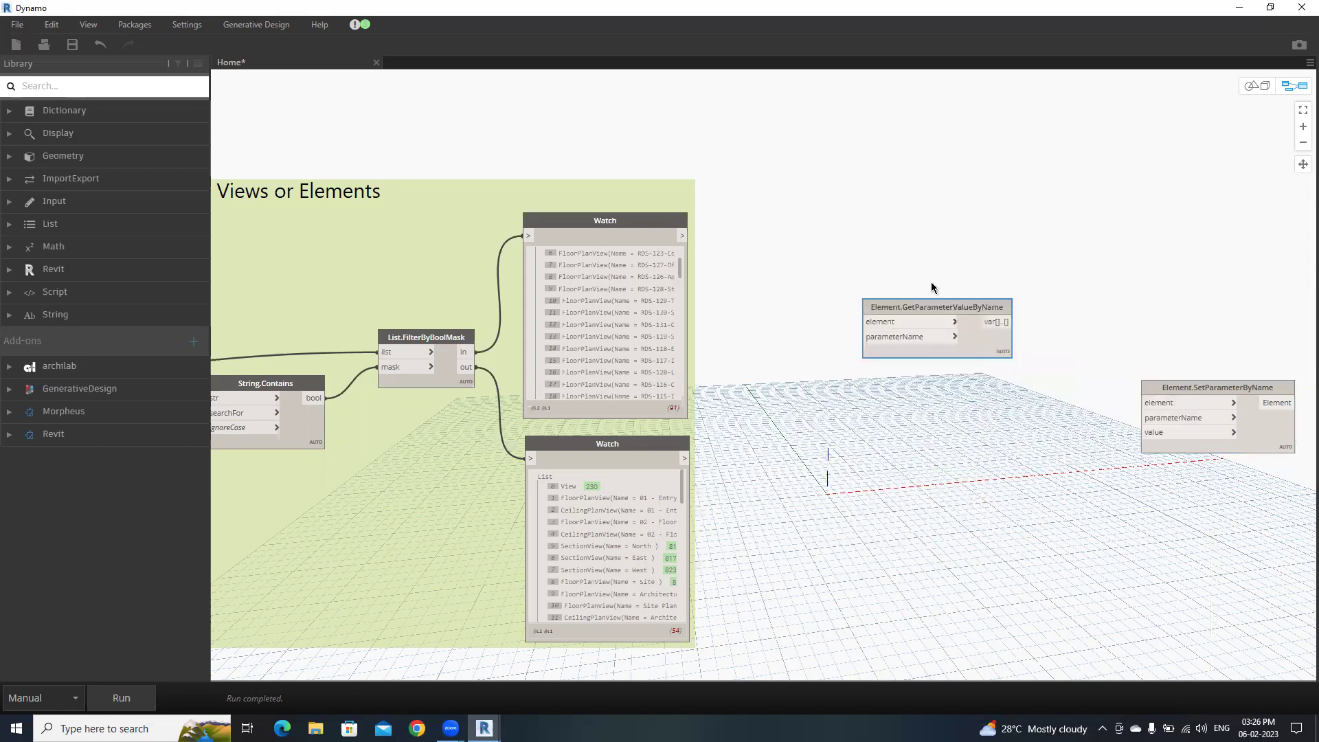
Wire the filtered RDS views from the Watch into the getter's element input
click(867, 367)
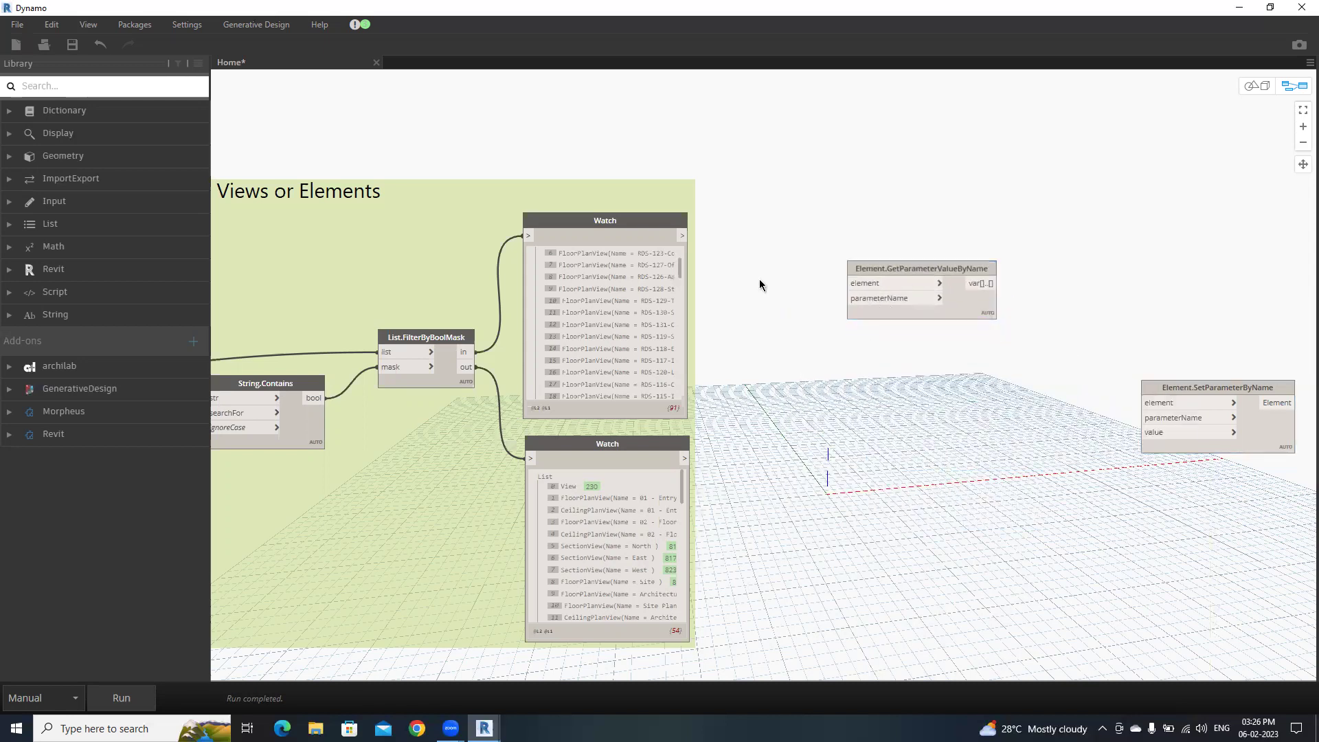
click(681, 239)
click(848, 282)
Add a Code Block reading "Crop Region Visible", checking the parameter name in Revit
right_click(753, 322)
click(754, 322)
double_click(754, 322)
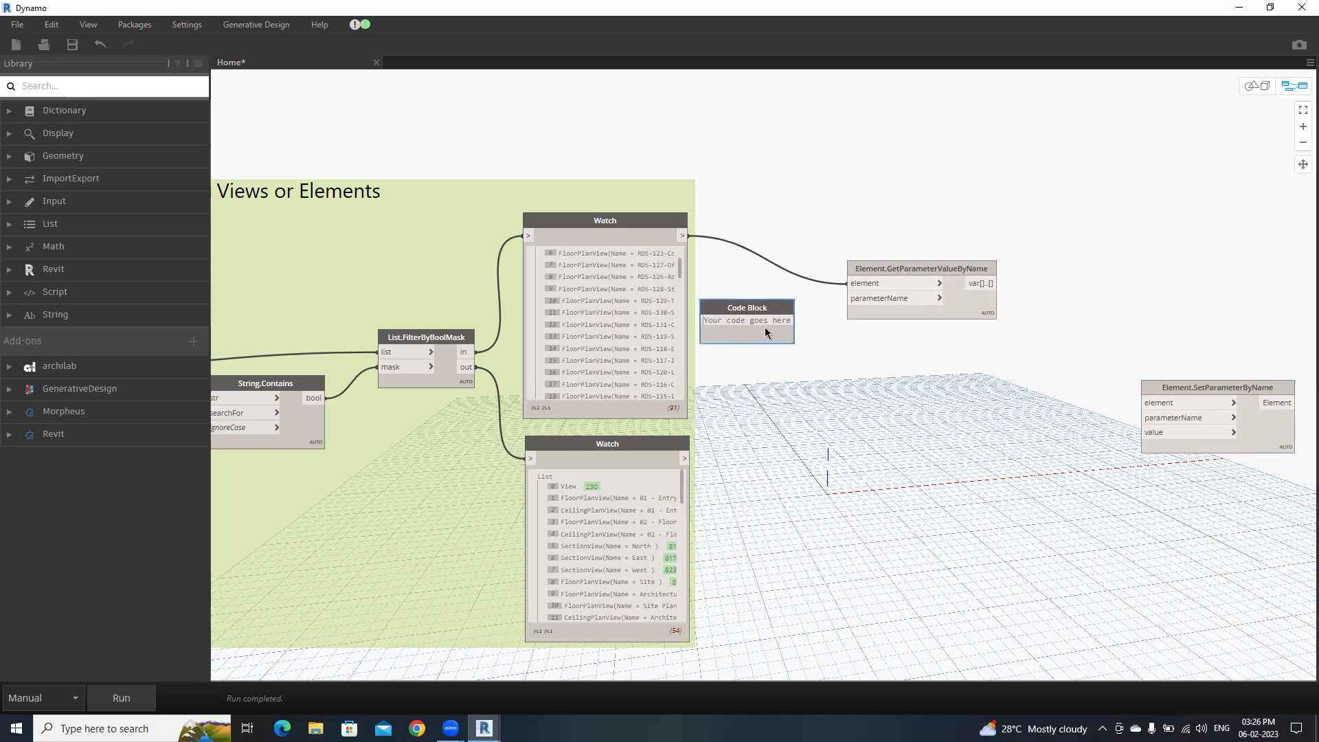
text("Crop)
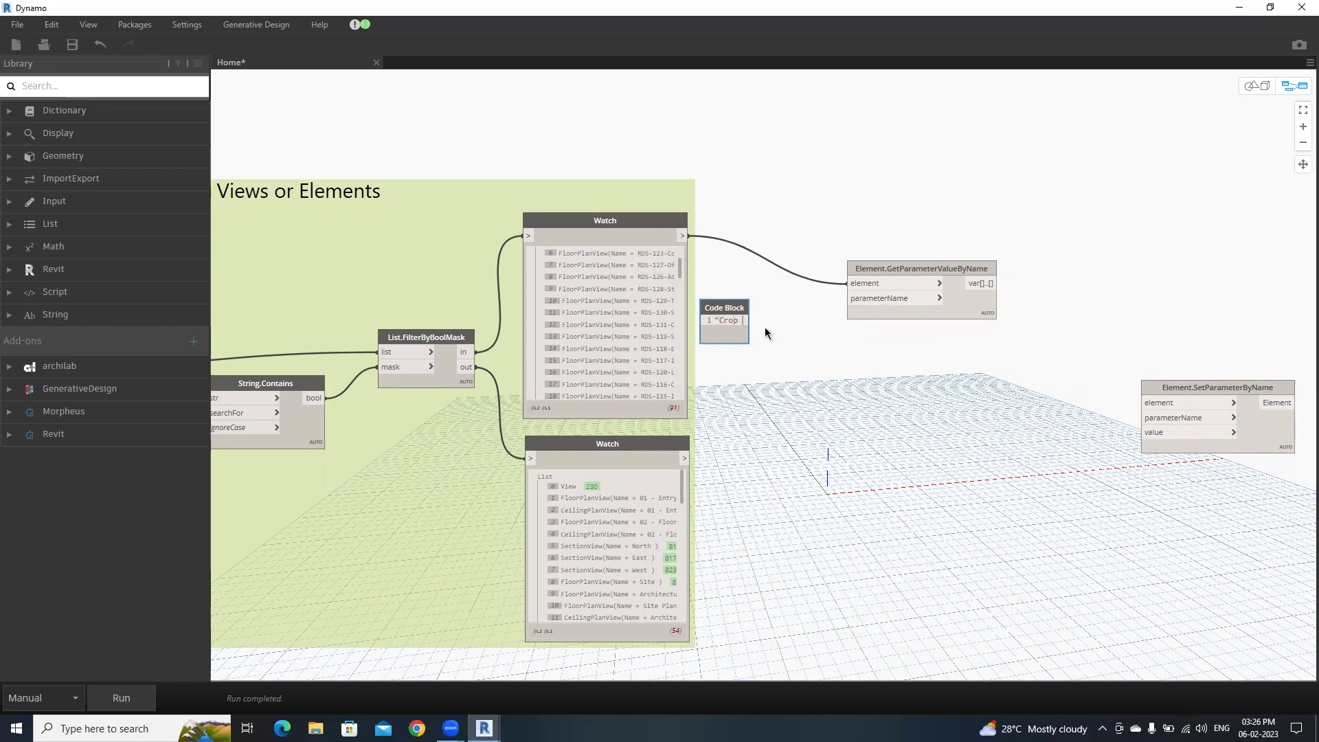
text(Region Visib)
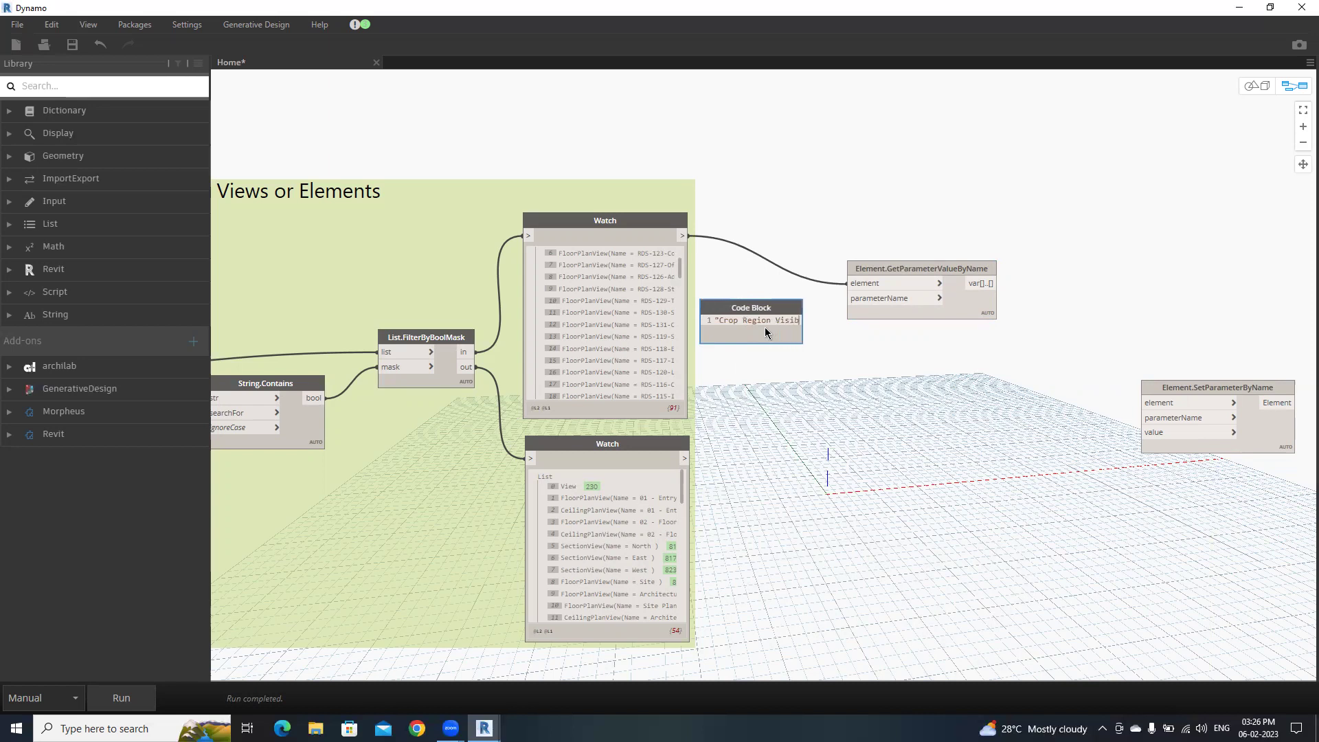
text(le")
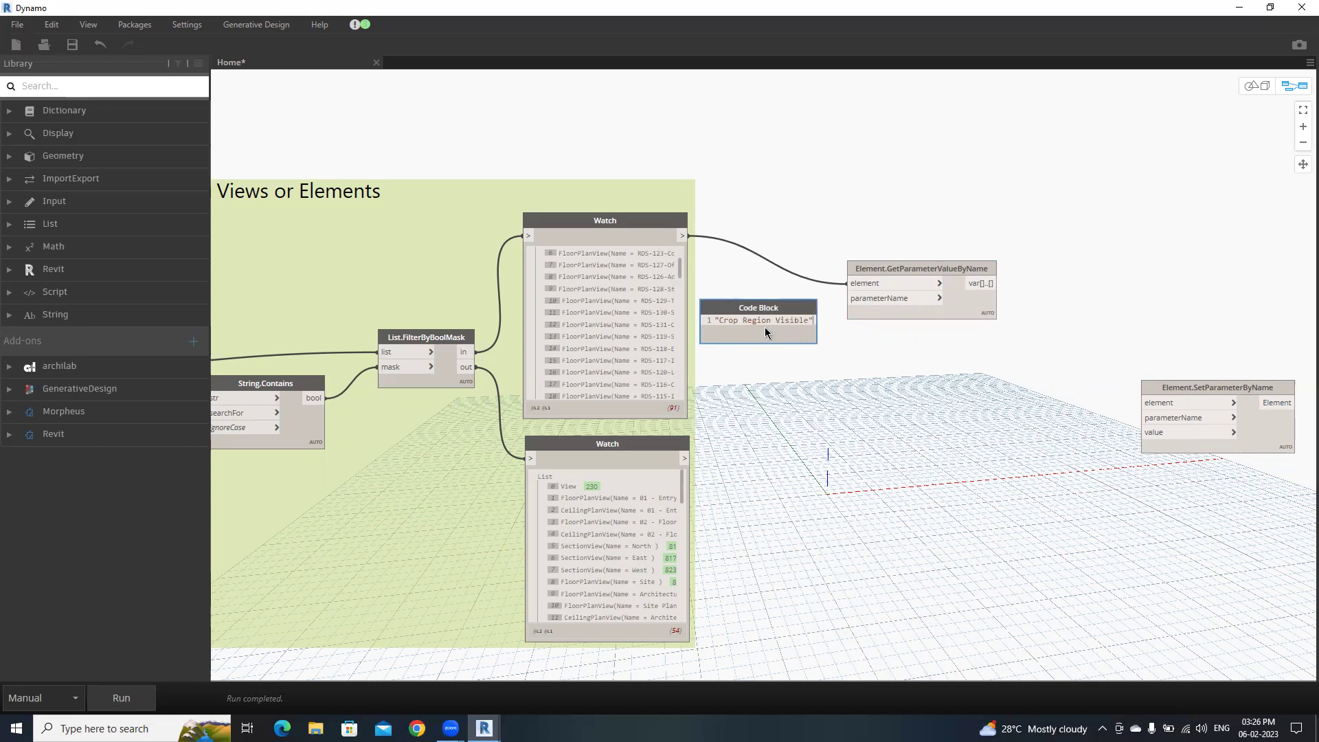
click(768, 368)
click(1240, 8)
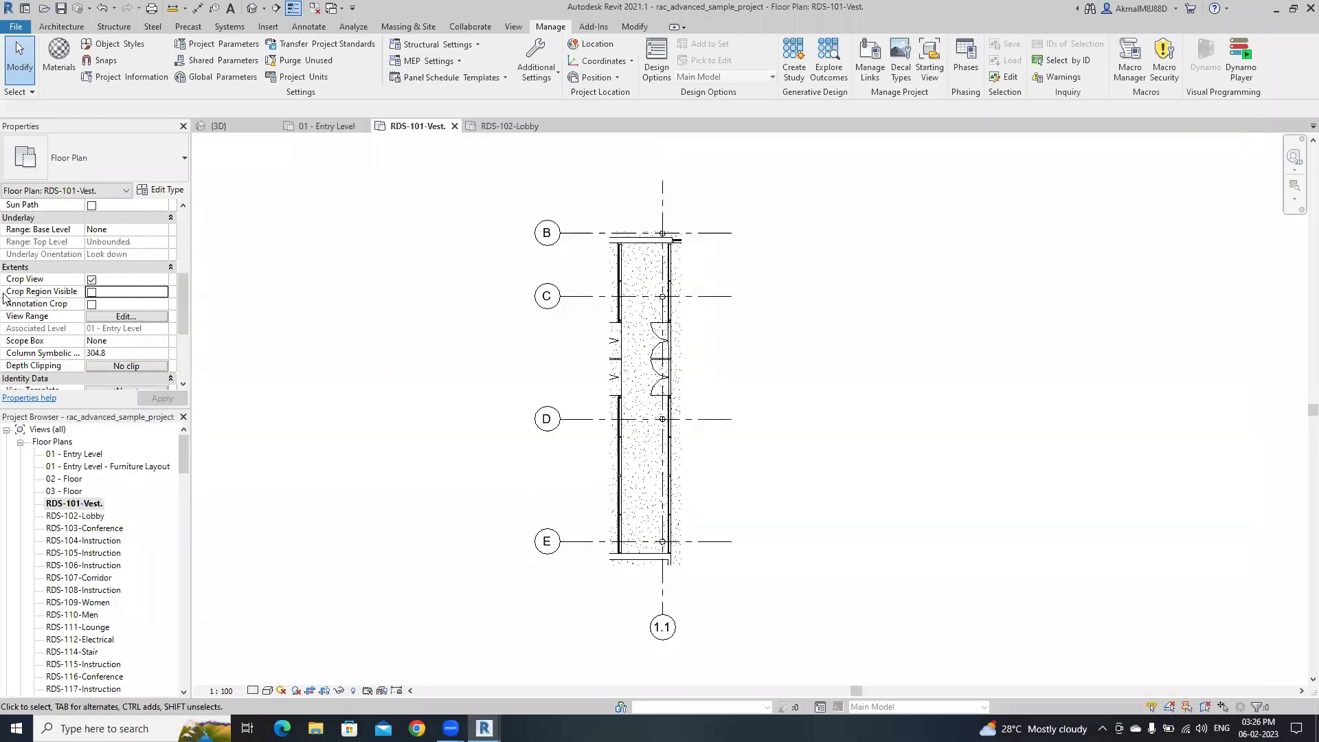
key(alt+Tab)
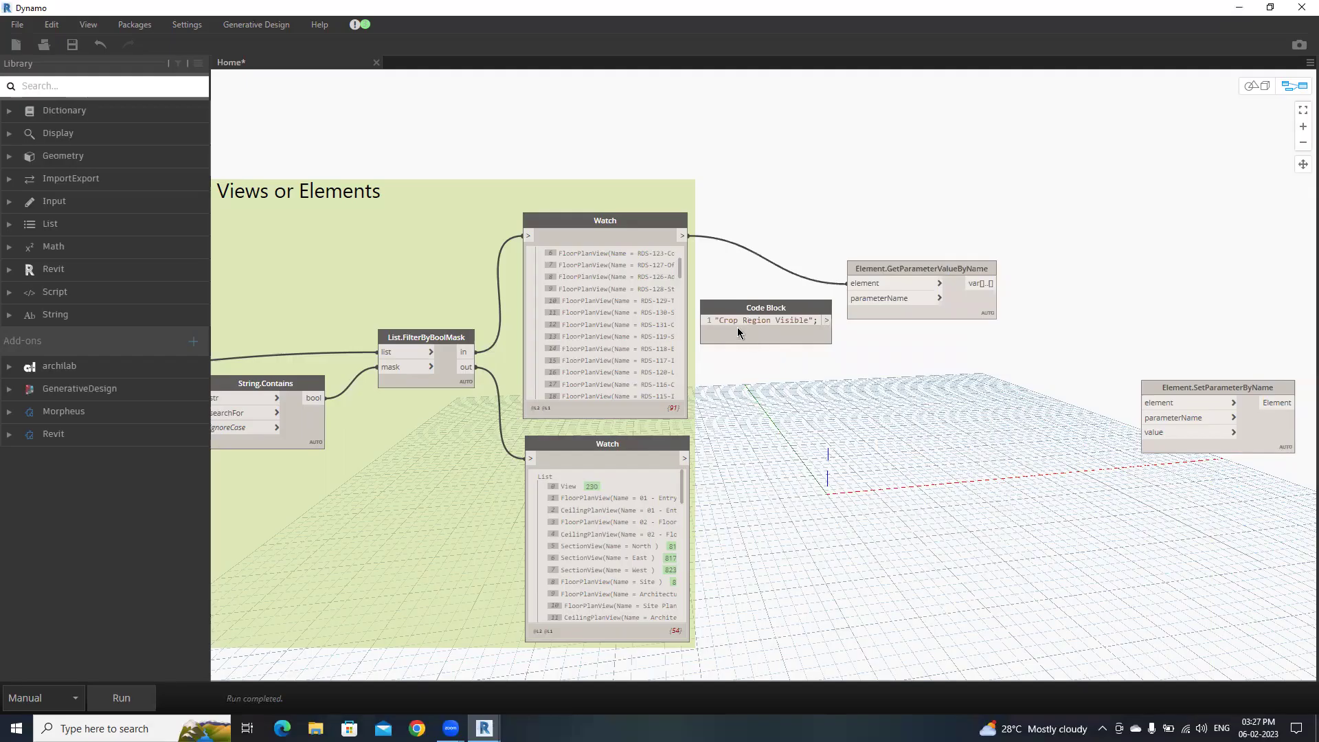
Connect the Code Block to parameterName and tidy the node positions
click(826, 320)
click(851, 298)
click(809, 307)
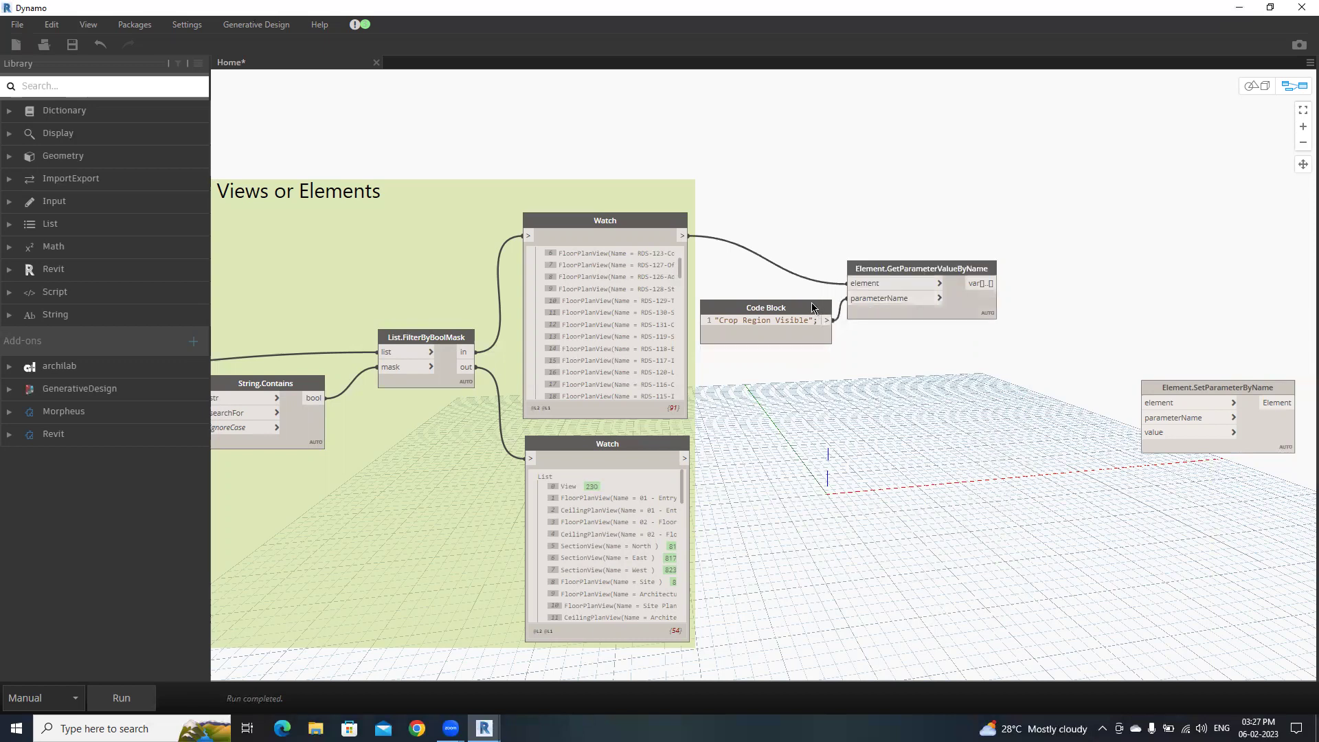
drag(809, 308, 817, 305)
drag(938, 265, 958, 263)
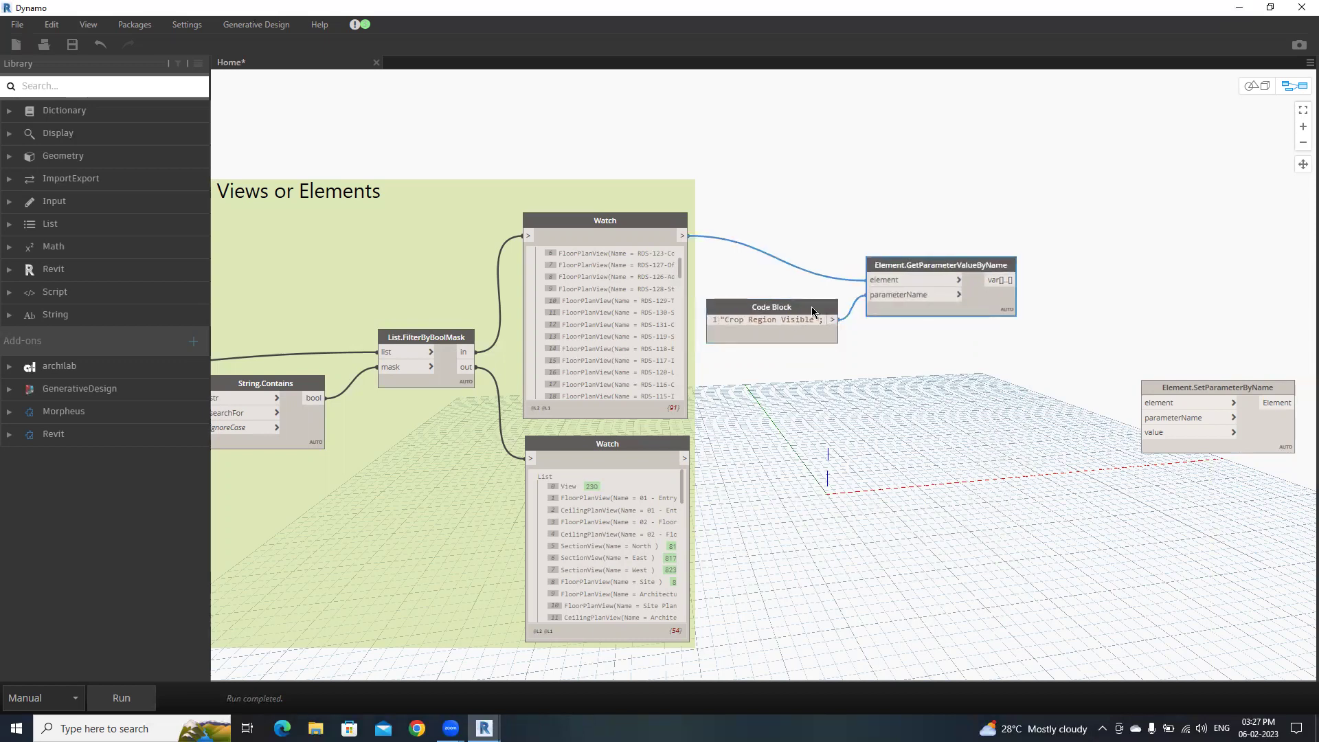
drag(774, 306, 780, 303)
drag(942, 269, 940, 264)
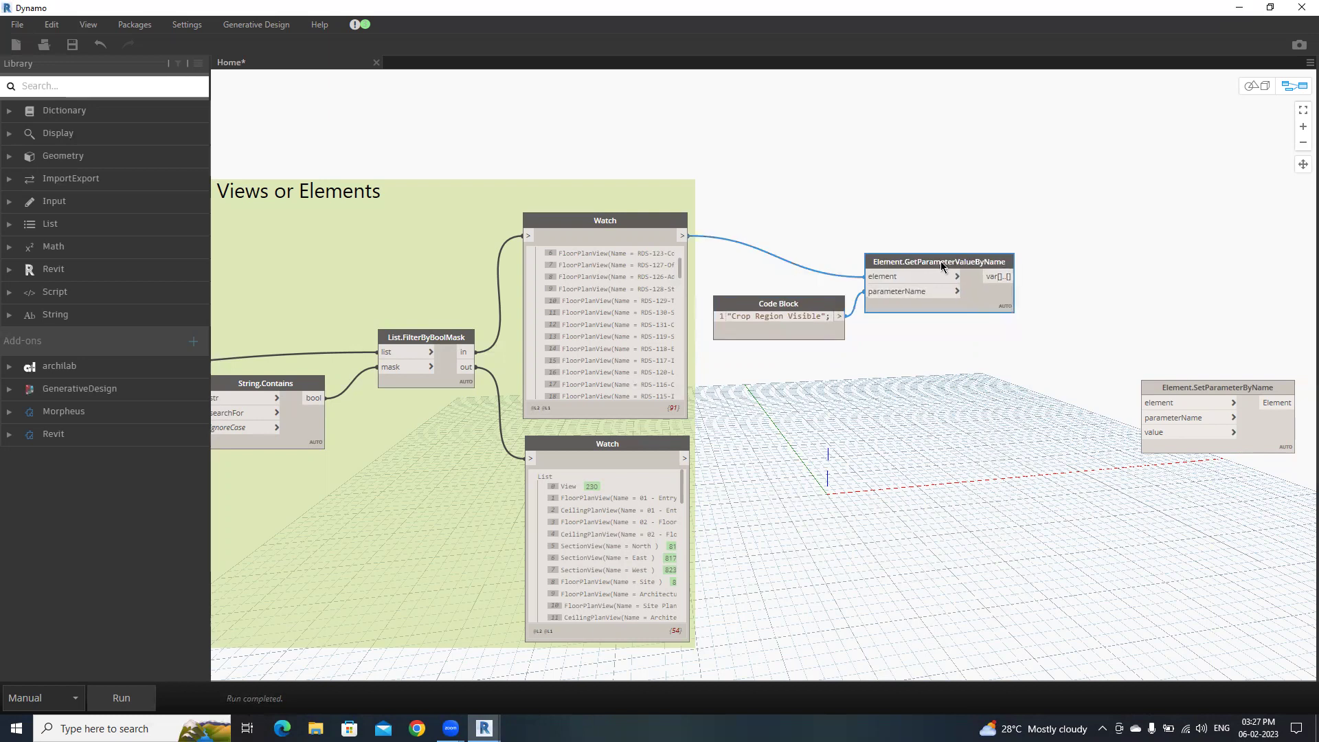
scroll(1096, 302, up, 1)
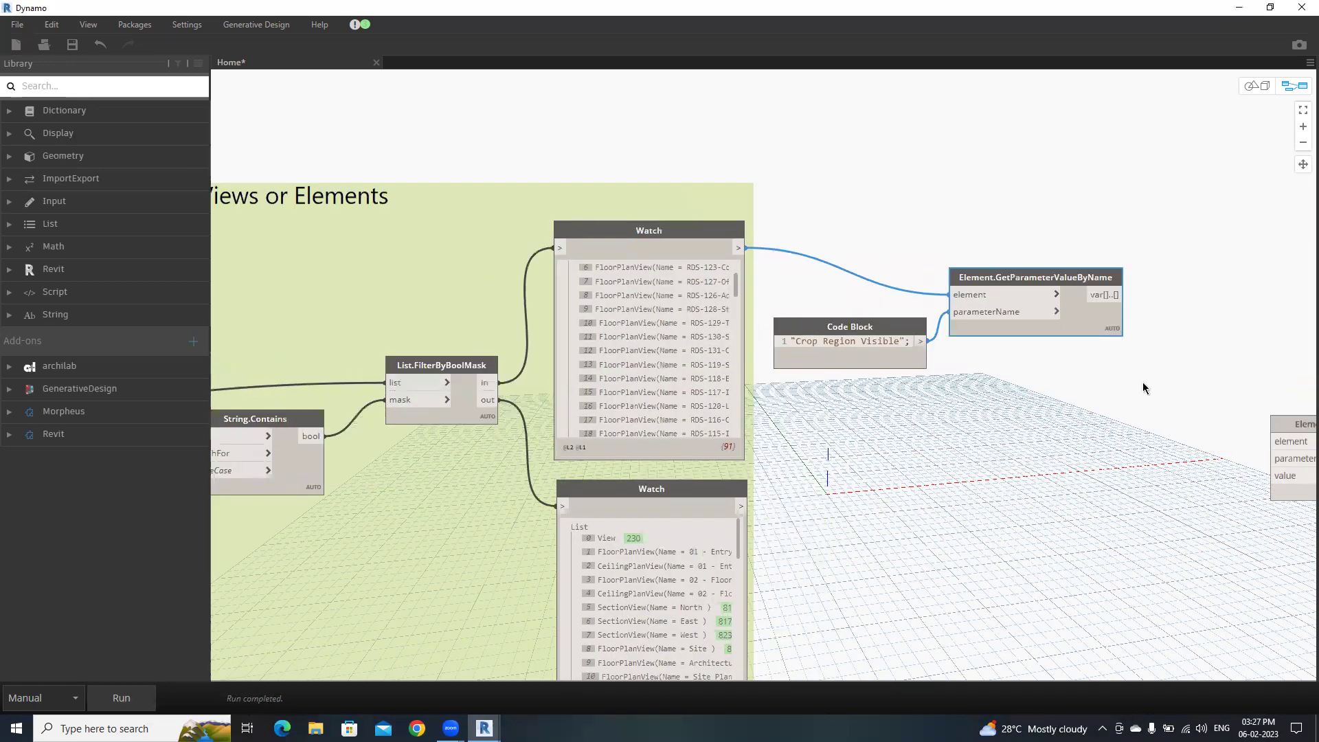
Compare the getter's all-zero preview with Revit's unchecked Crop Region Visible setting
mouse_move(1134, 382)
middle_down()
mouse_move(982, 389)
mouse_move(888, 375)
middle_up()
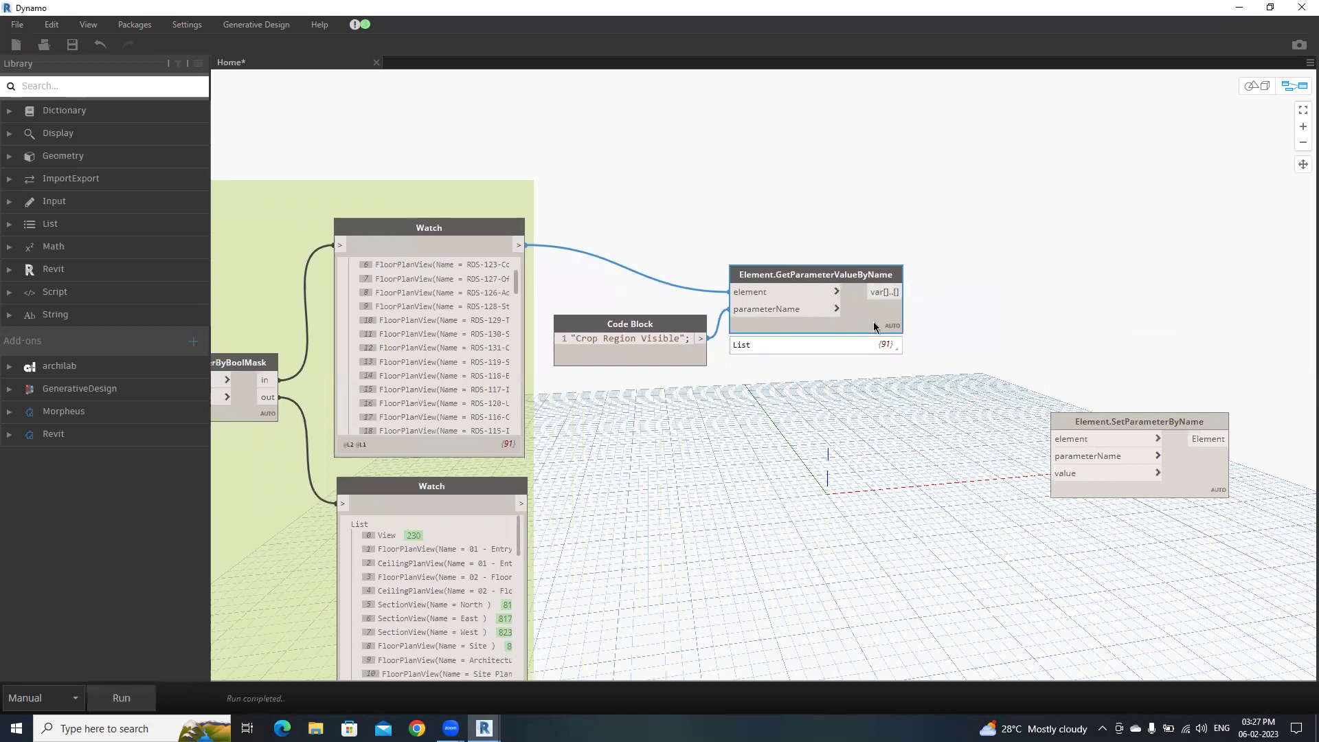
mouse_move(817, 340)
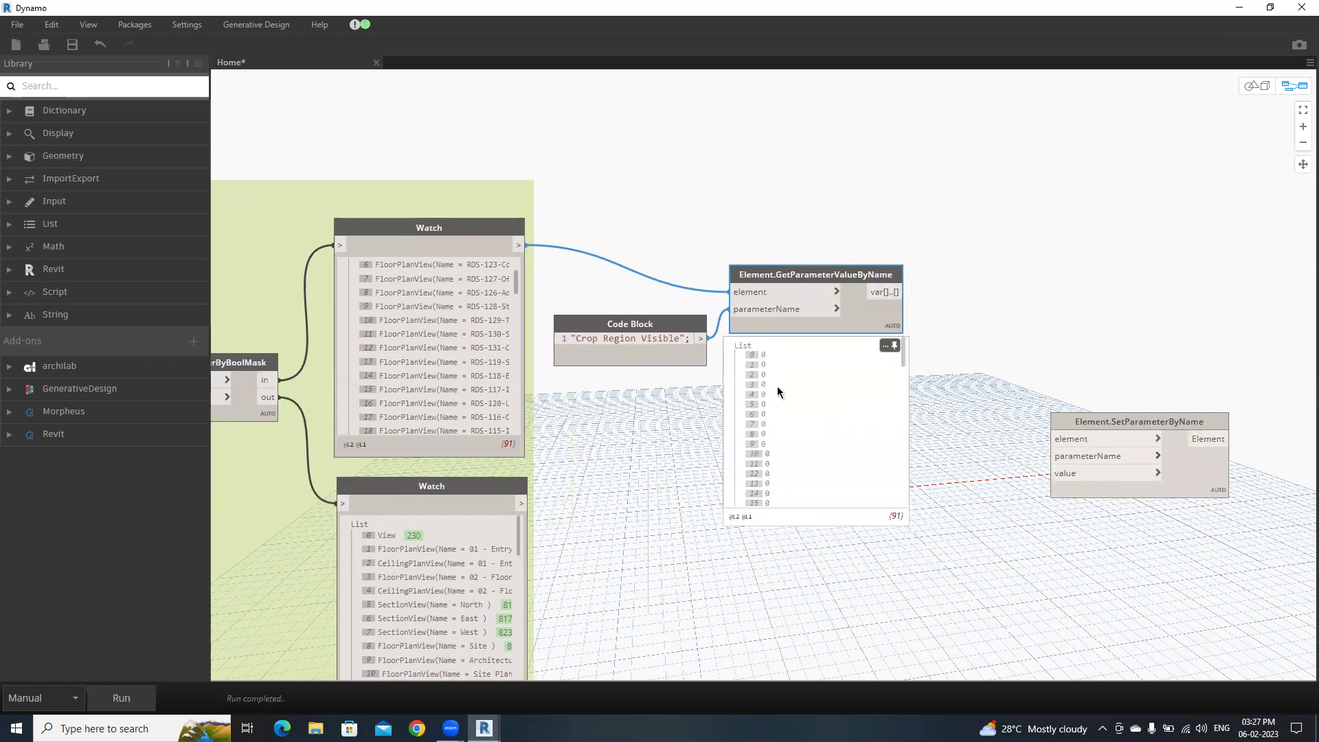
scroll(827, 439, down, 5)
scroll(828, 440, down, 5)
scroll(827, 439, down, 5)
scroll(826, 440, down, 3)
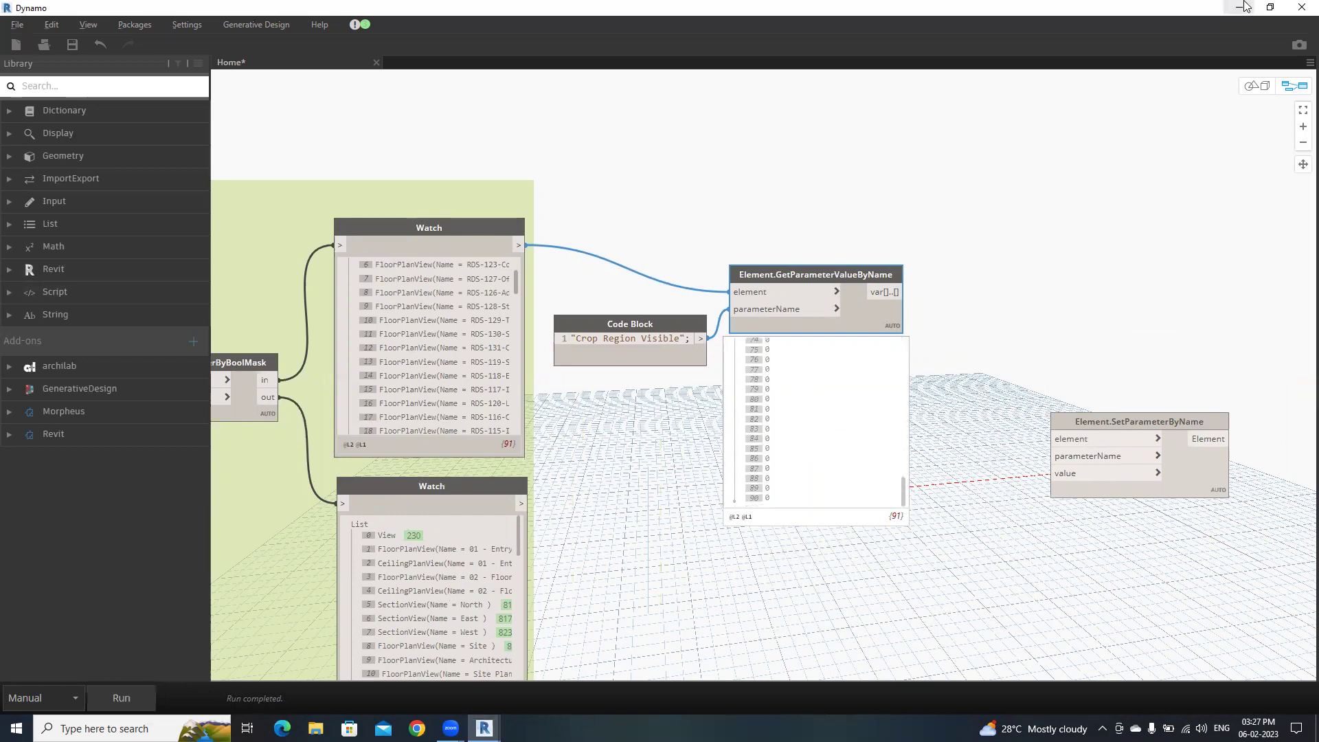
key(alt+Tab)
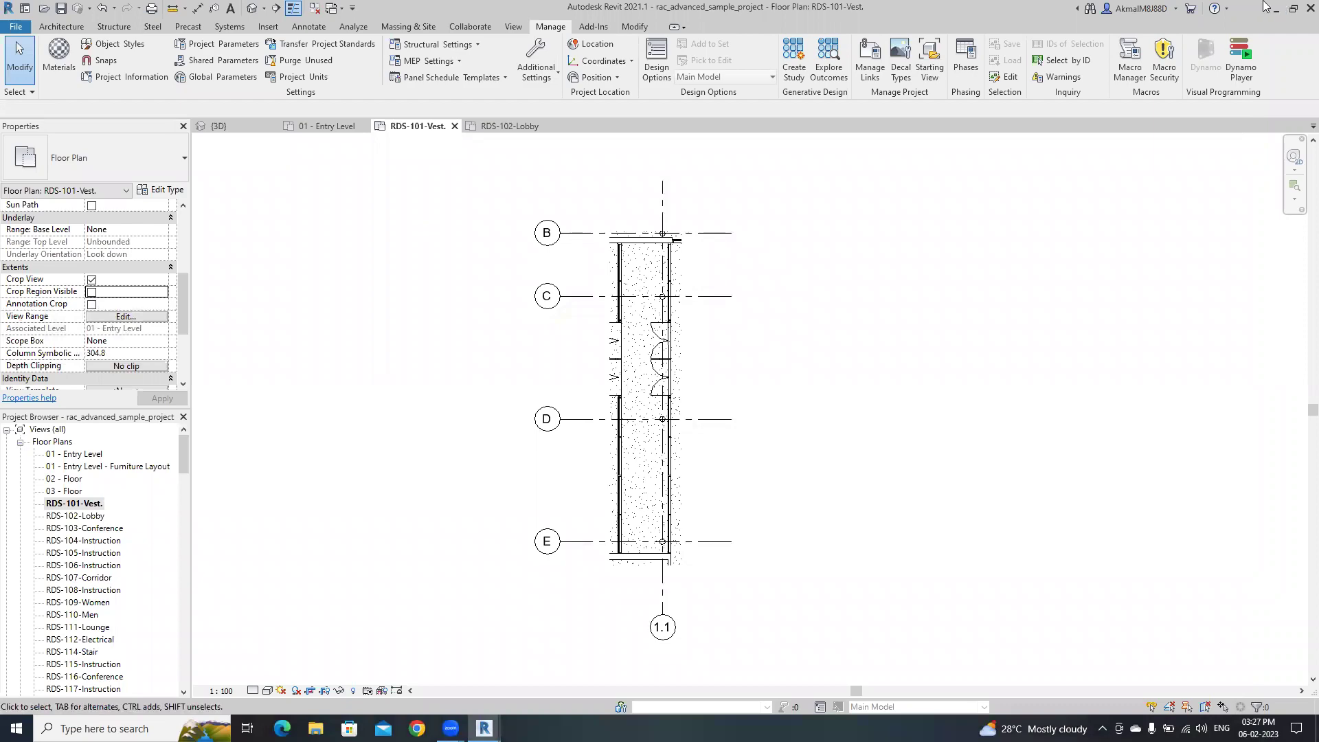
key(alt+Tab)
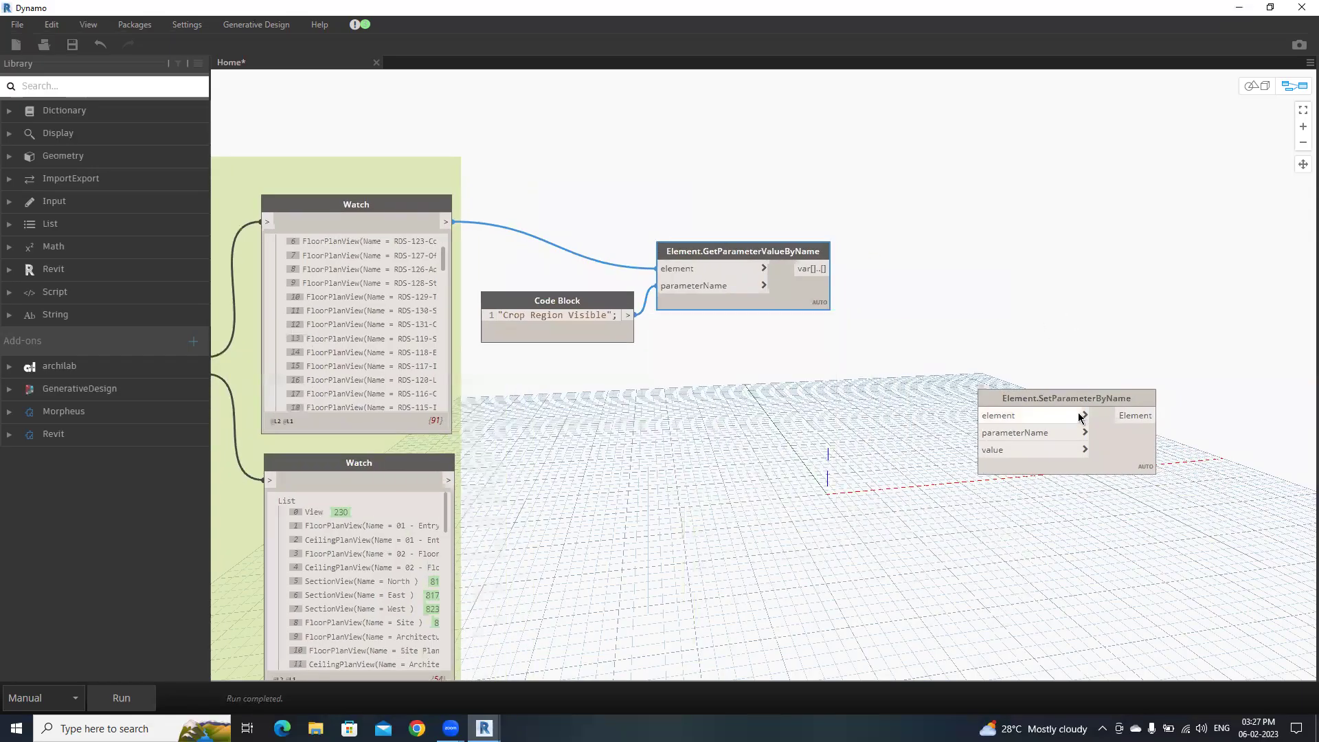
Move the setter node up and wire the Crop Region Visible name into it
drag(1078, 402, 1103, 328)
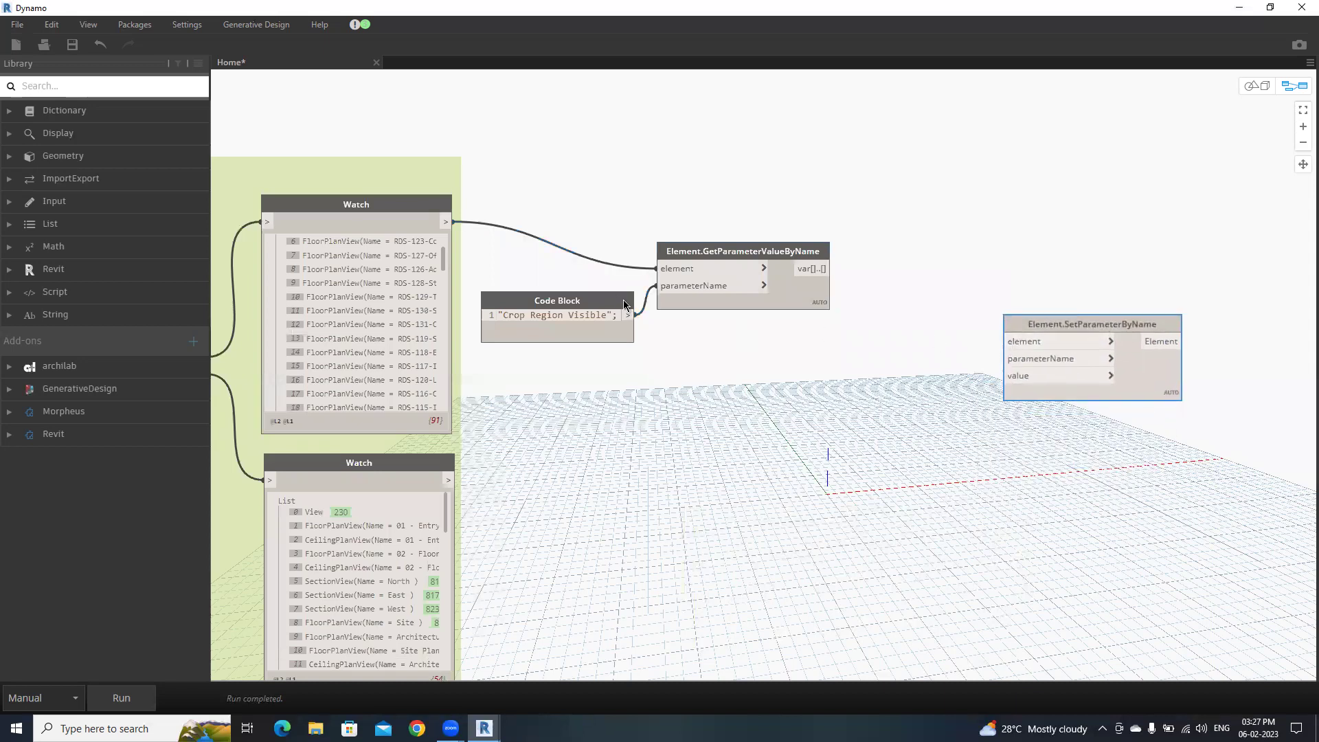
click(627, 317)
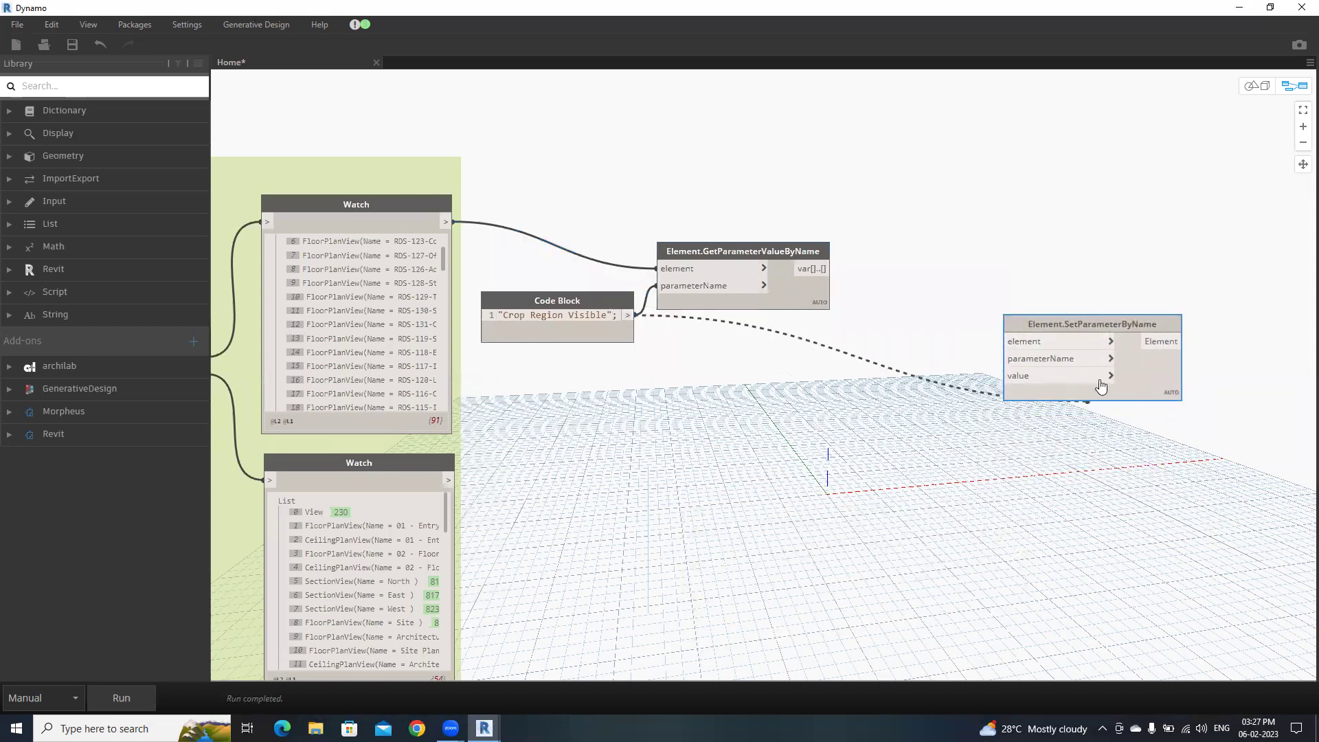
click(1021, 361)
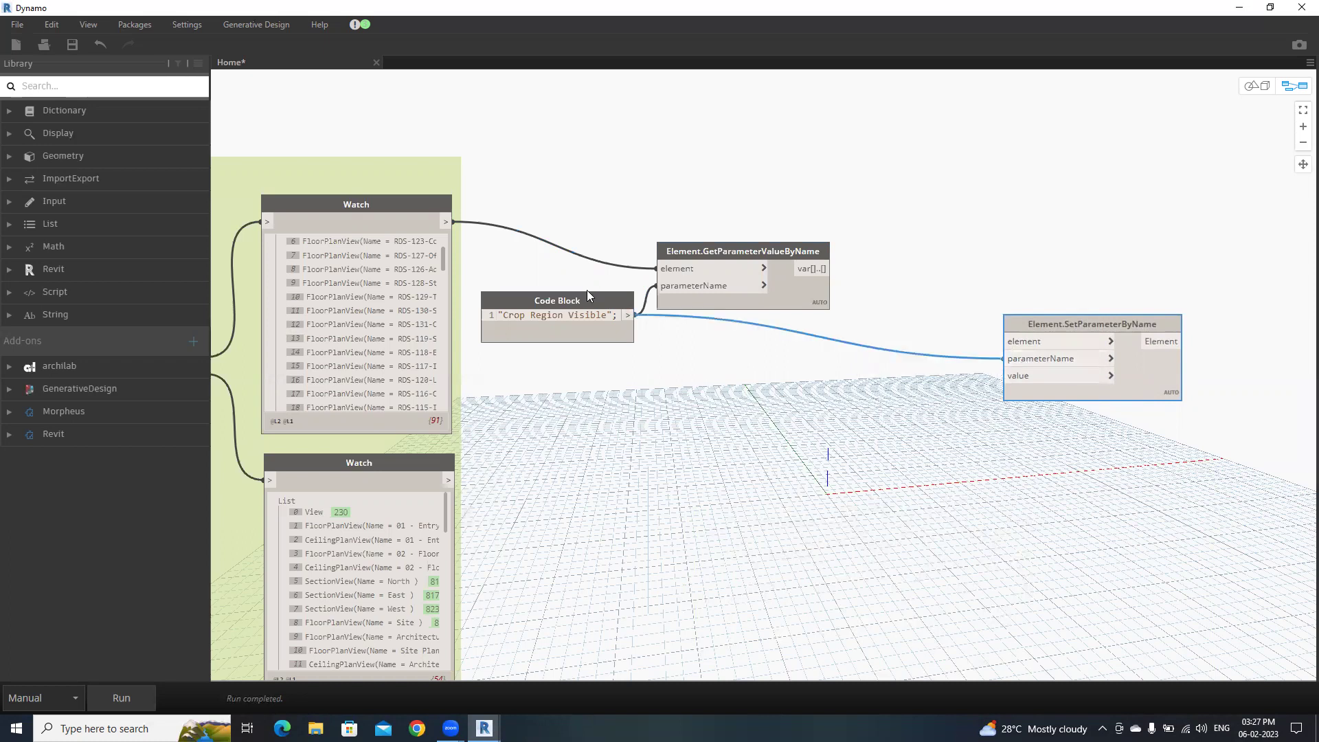
Create a Code Block with value 1, then delete it
double_click(895, 393)
text(1;)
click(928, 425)
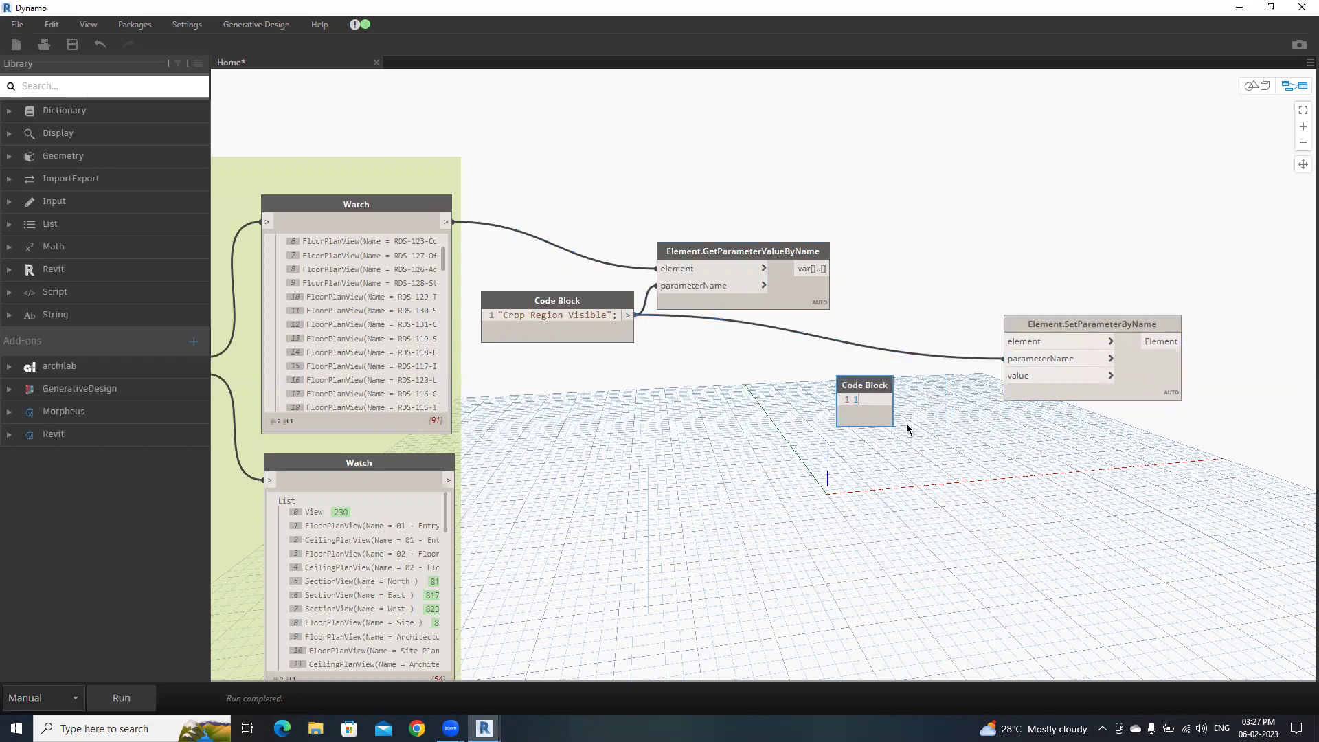
click(886, 399)
click(1005, 375)
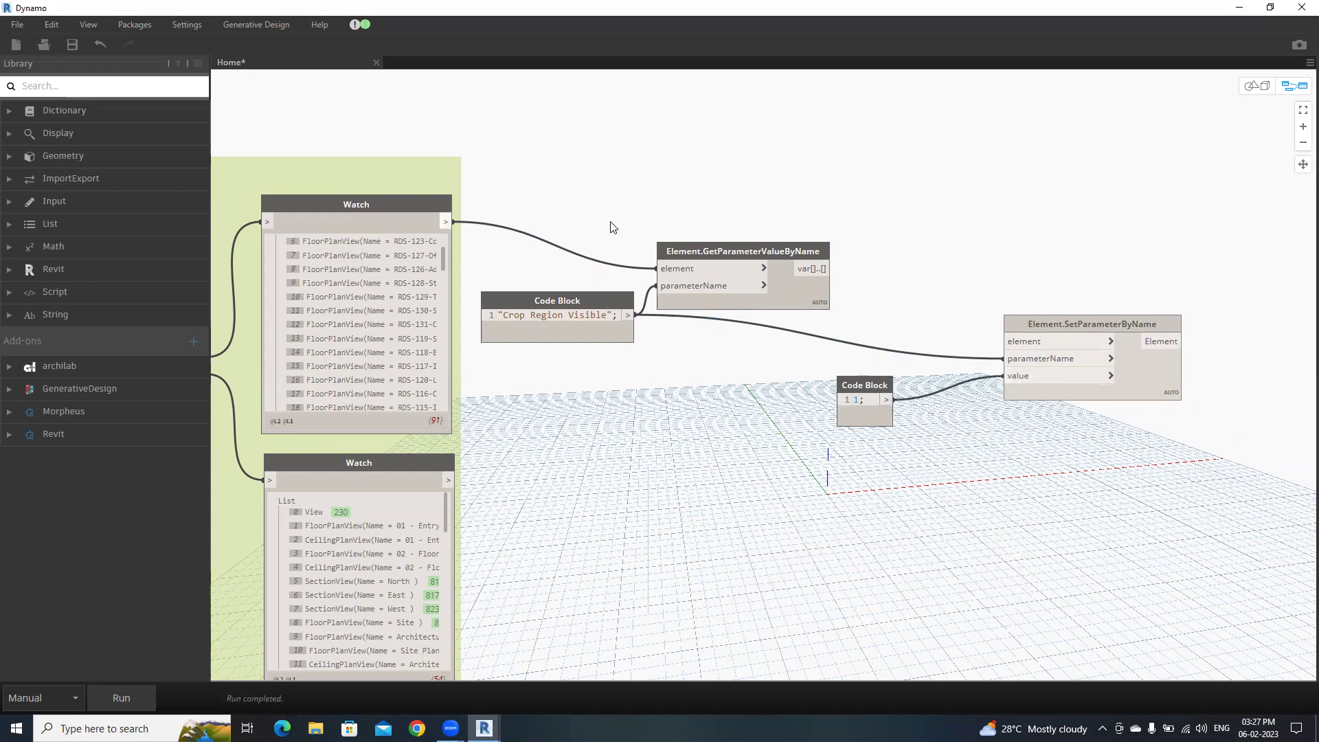
drag(867, 386, 859, 393)
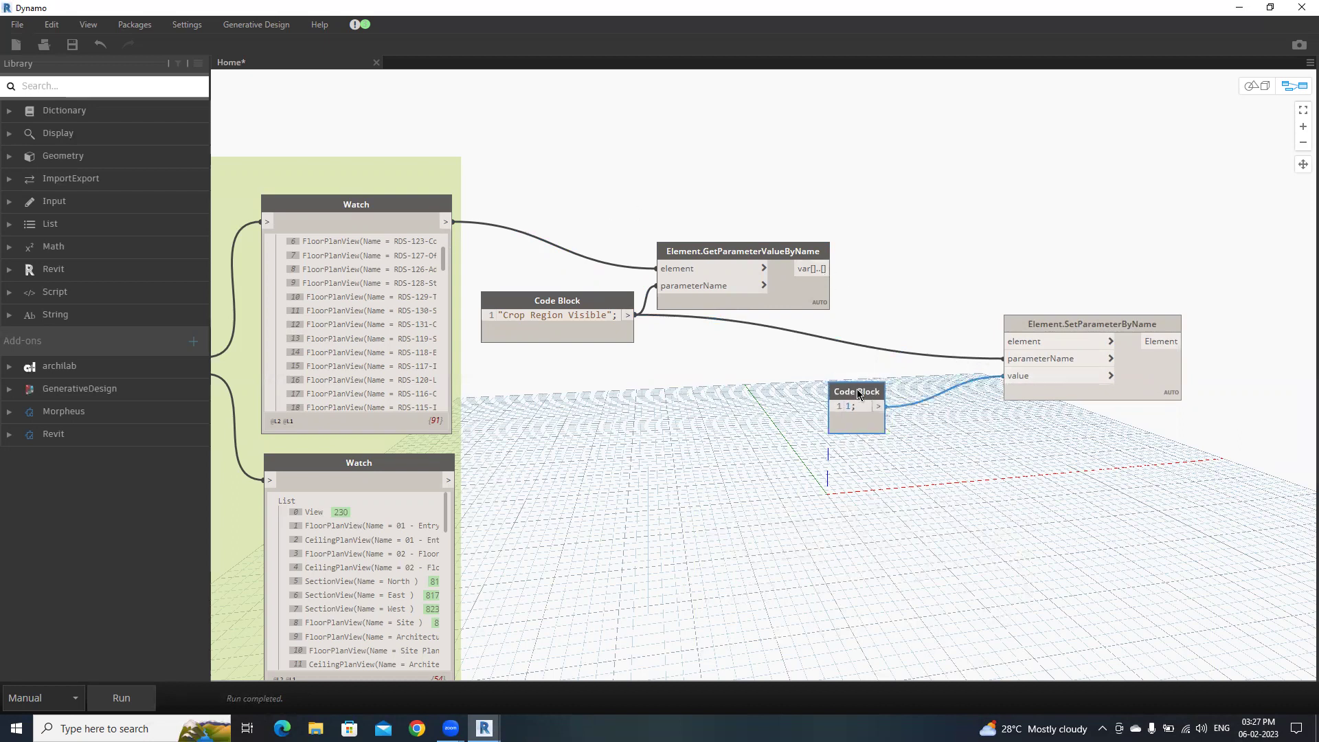
key(Delete)
Add a Boolean node and connect it to the setter's value input
right_click(879, 421)
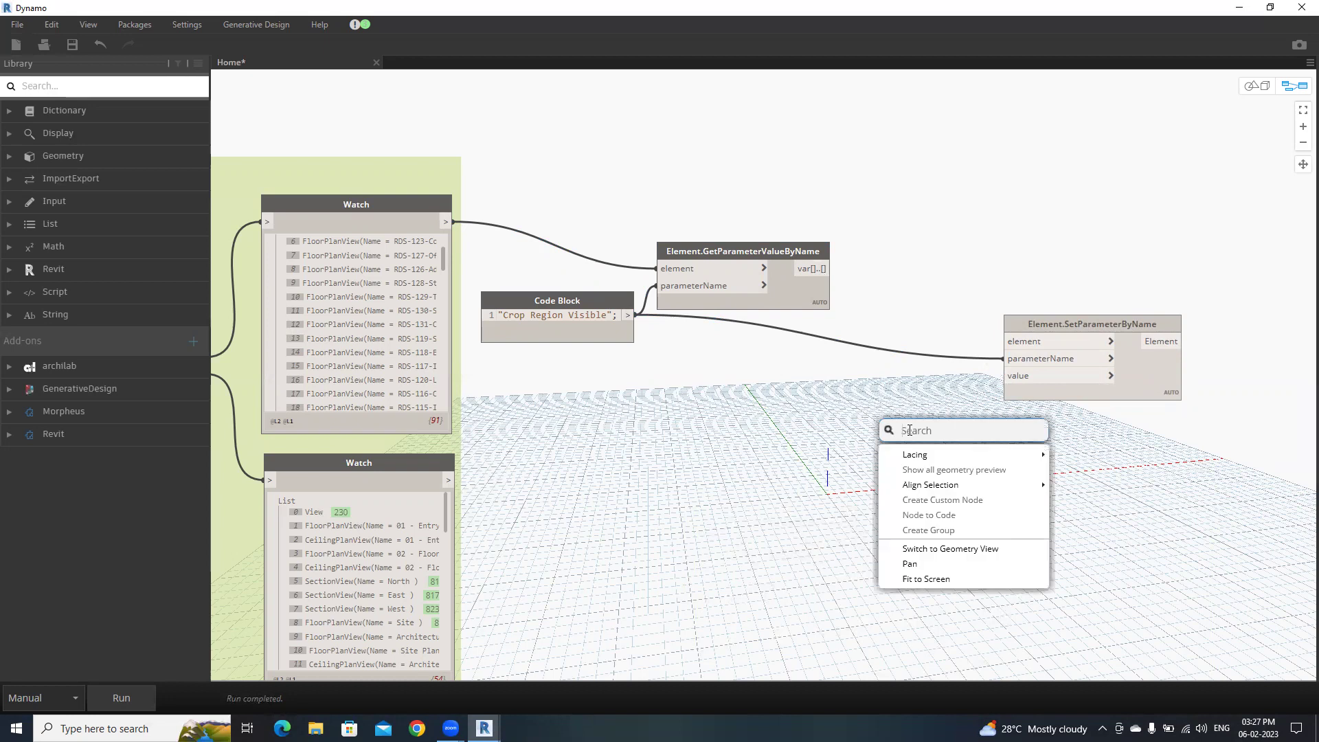
text(bool)
click(938, 464)
drag(984, 469, 888, 422)
click(926, 439)
click(1005, 375)
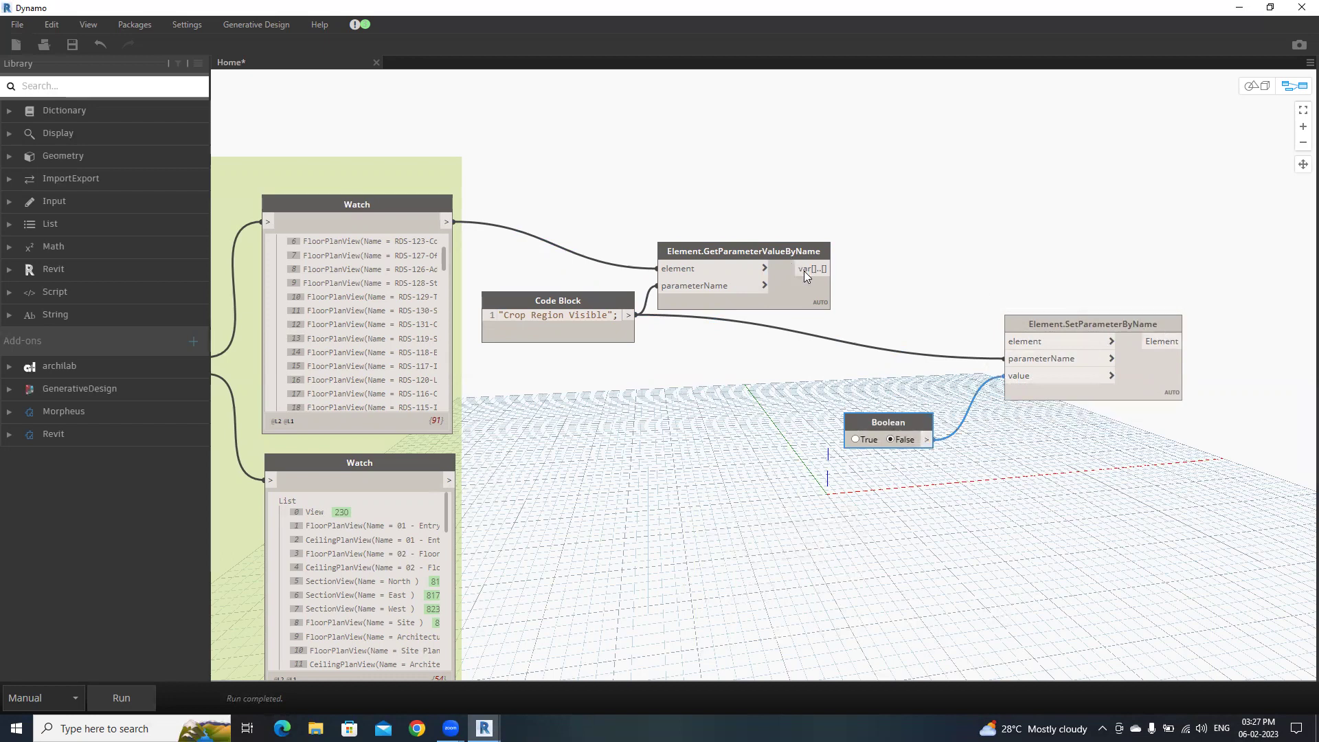
mouse_move(812, 269)
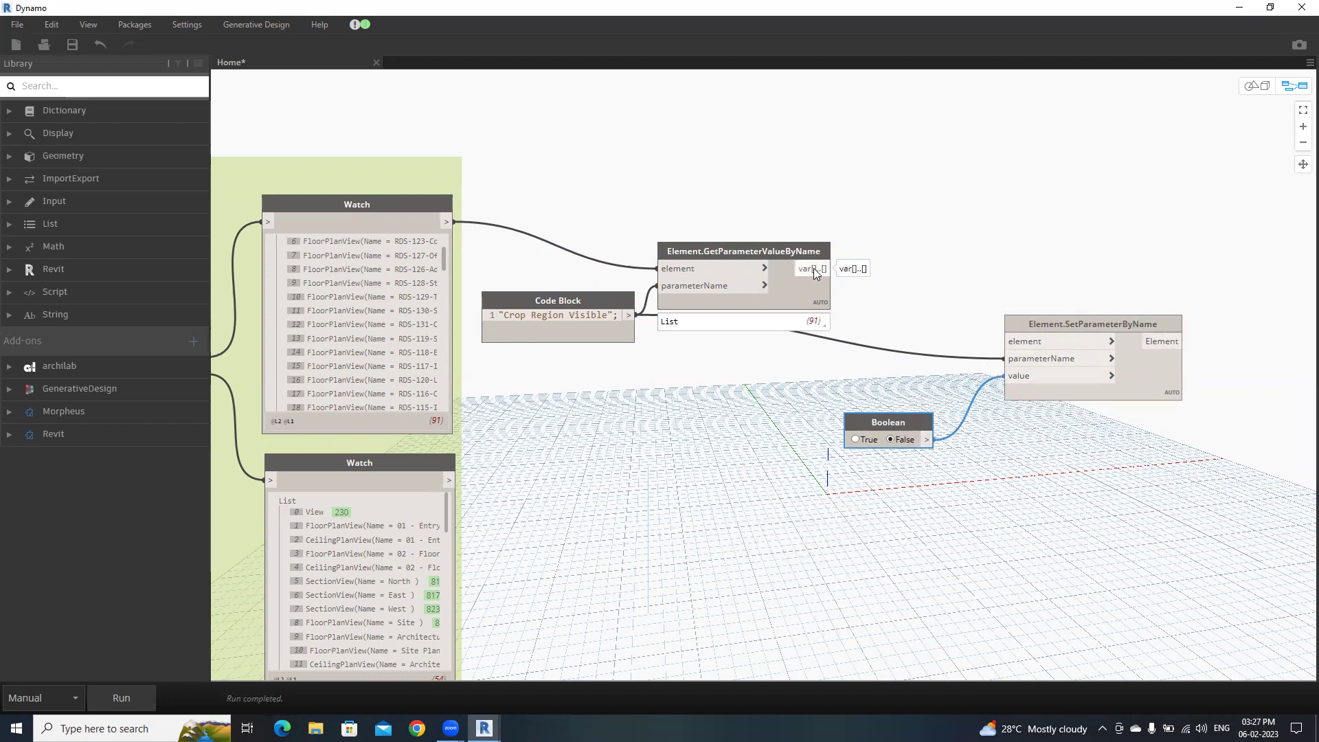
Feed the filtered RDS views into the setter's element input and set the Boolean to True
click(448, 221)
click(1015, 342)
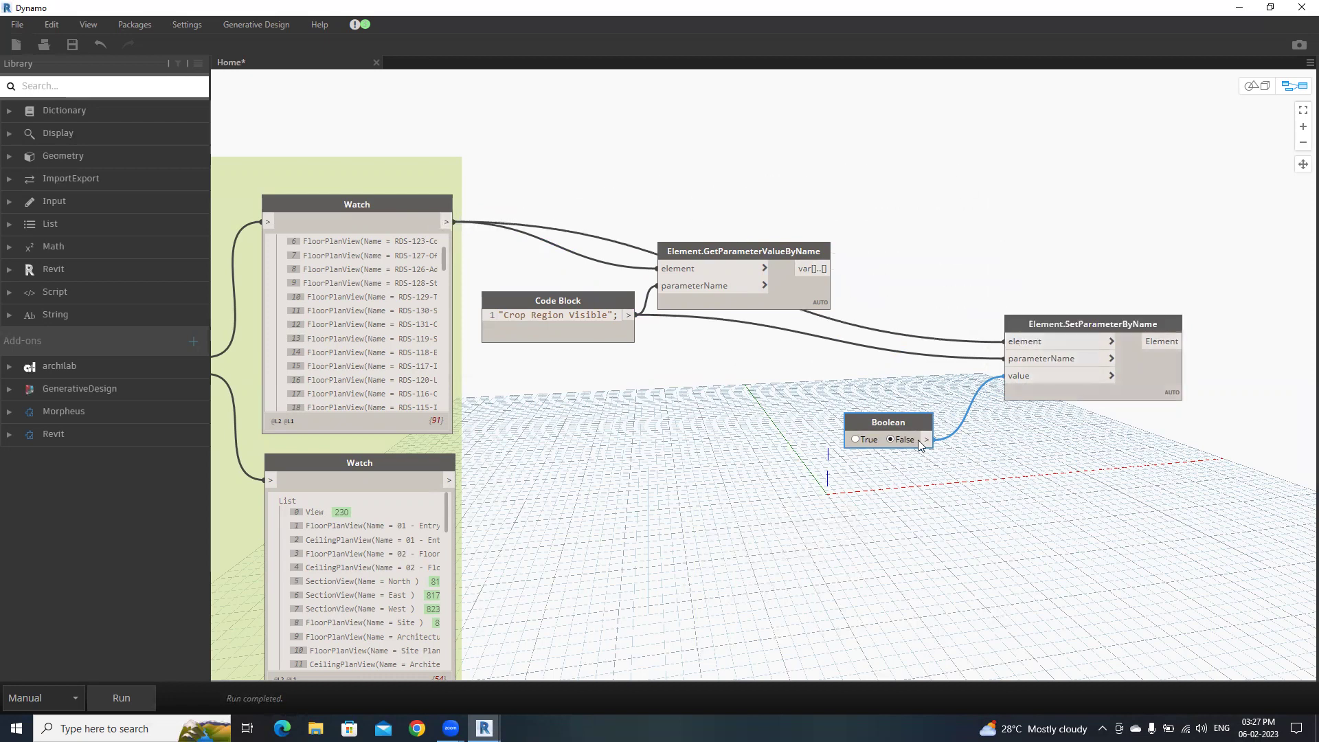
click(856, 439)
click(1270, 7)
Run the graph beside Revit, confirm RDS-101-Vest.'s crop boundary shows, then view RDS-102-Lobby
click(474, 385)
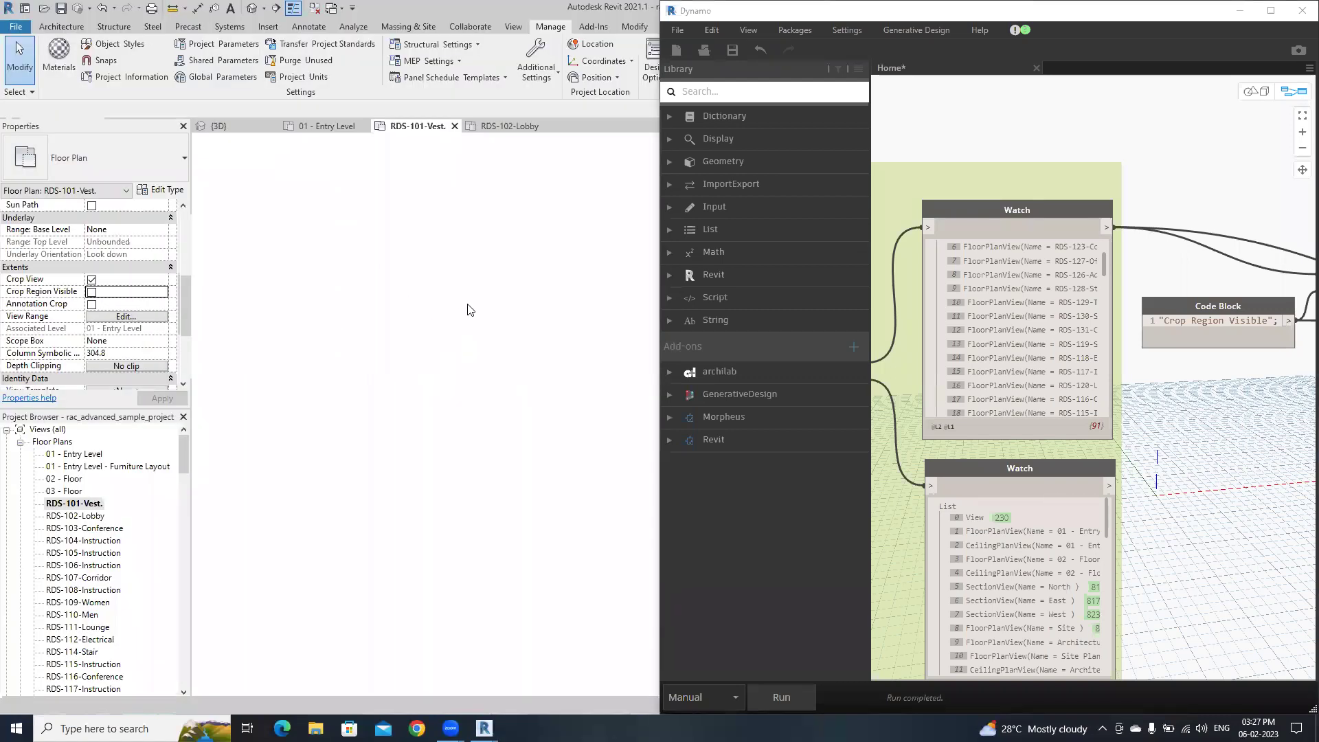
scroll(1114, 400, down, 5)
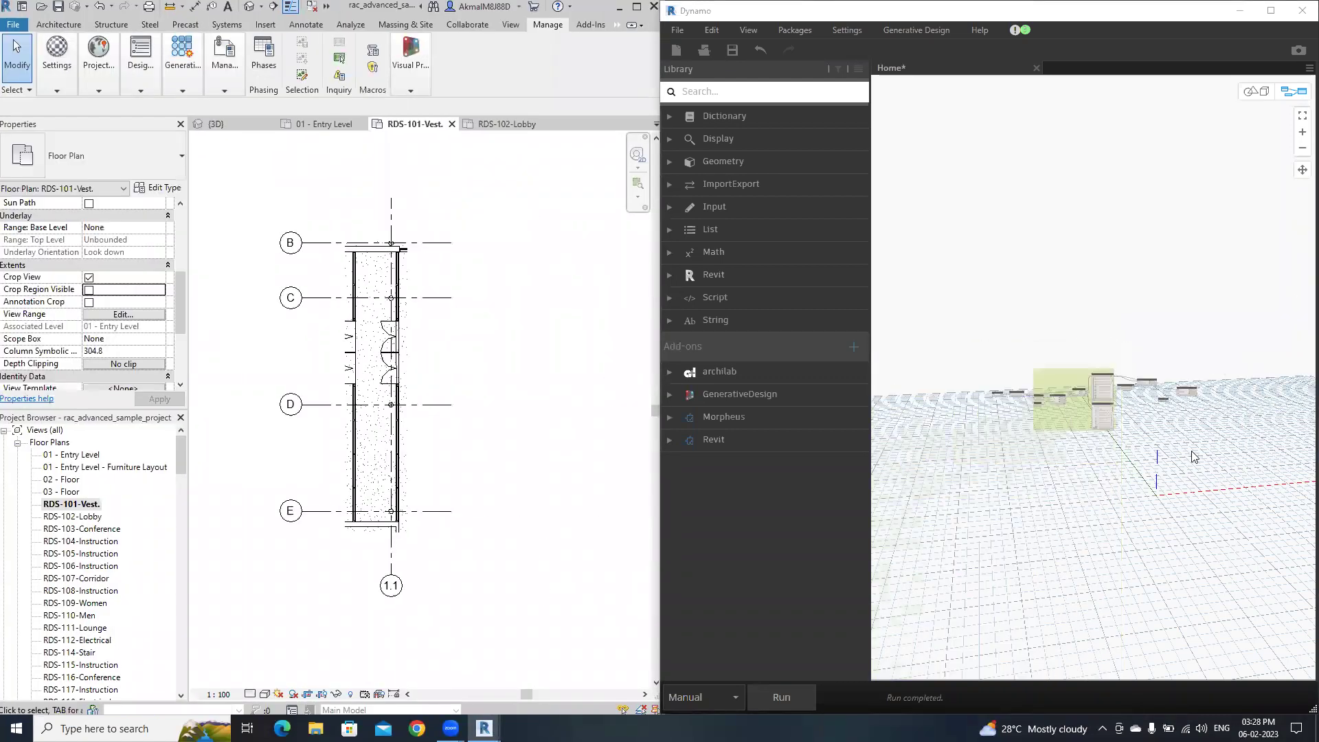
scroll(1094, 412, up, 2)
scroll(1186, 384, up, 2)
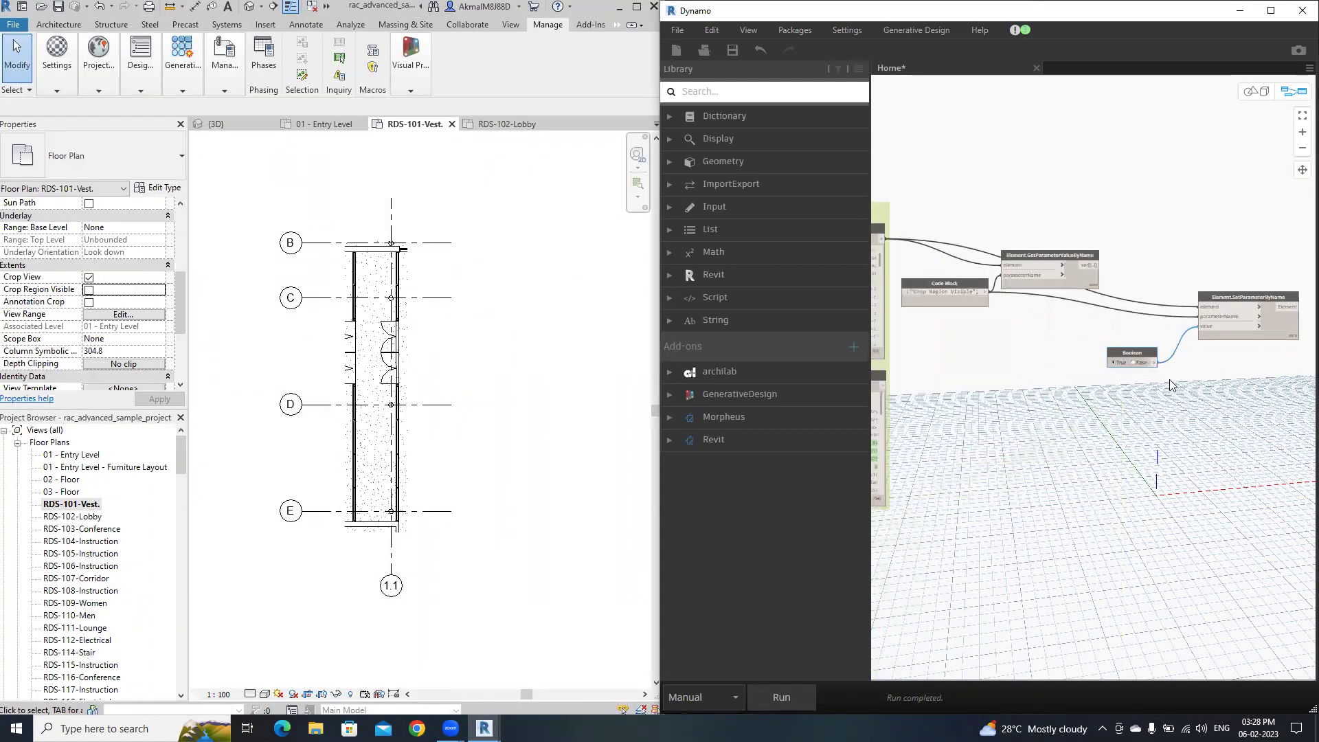
click(787, 697)
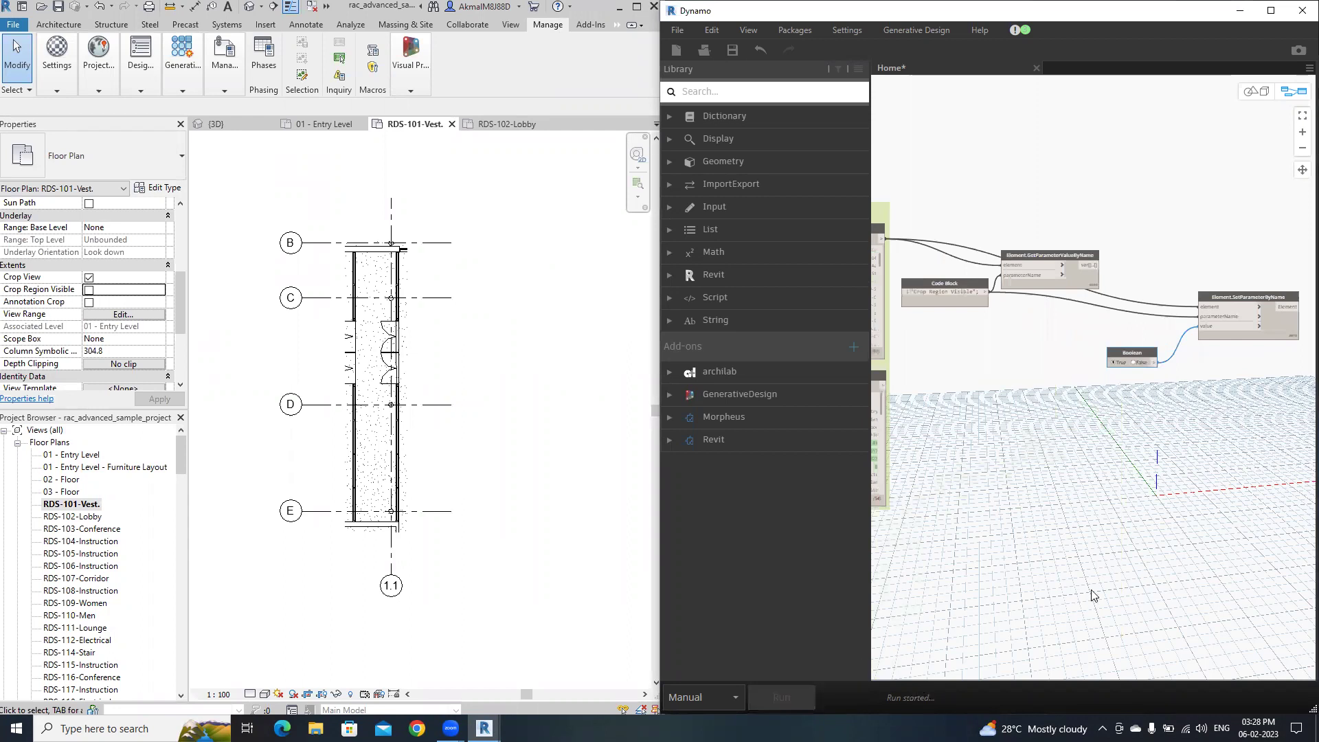
click(421, 373)
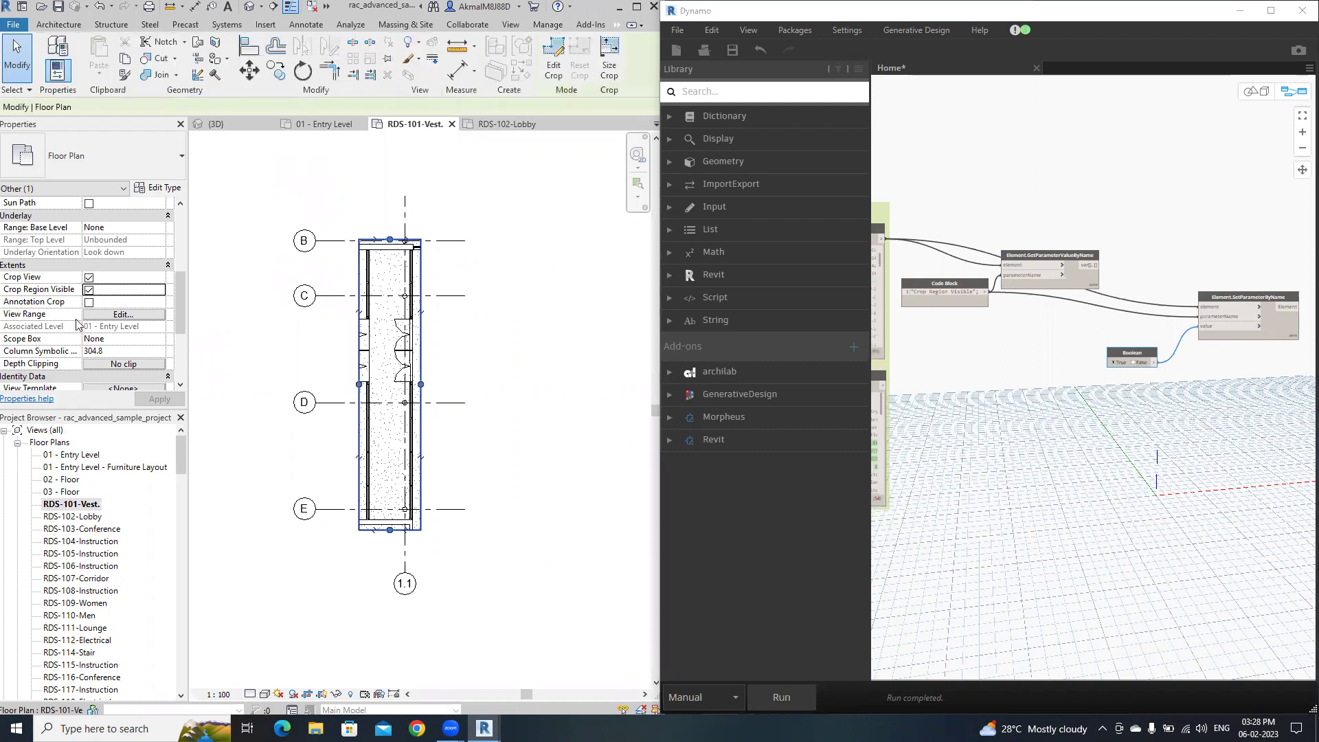
click(540, 356)
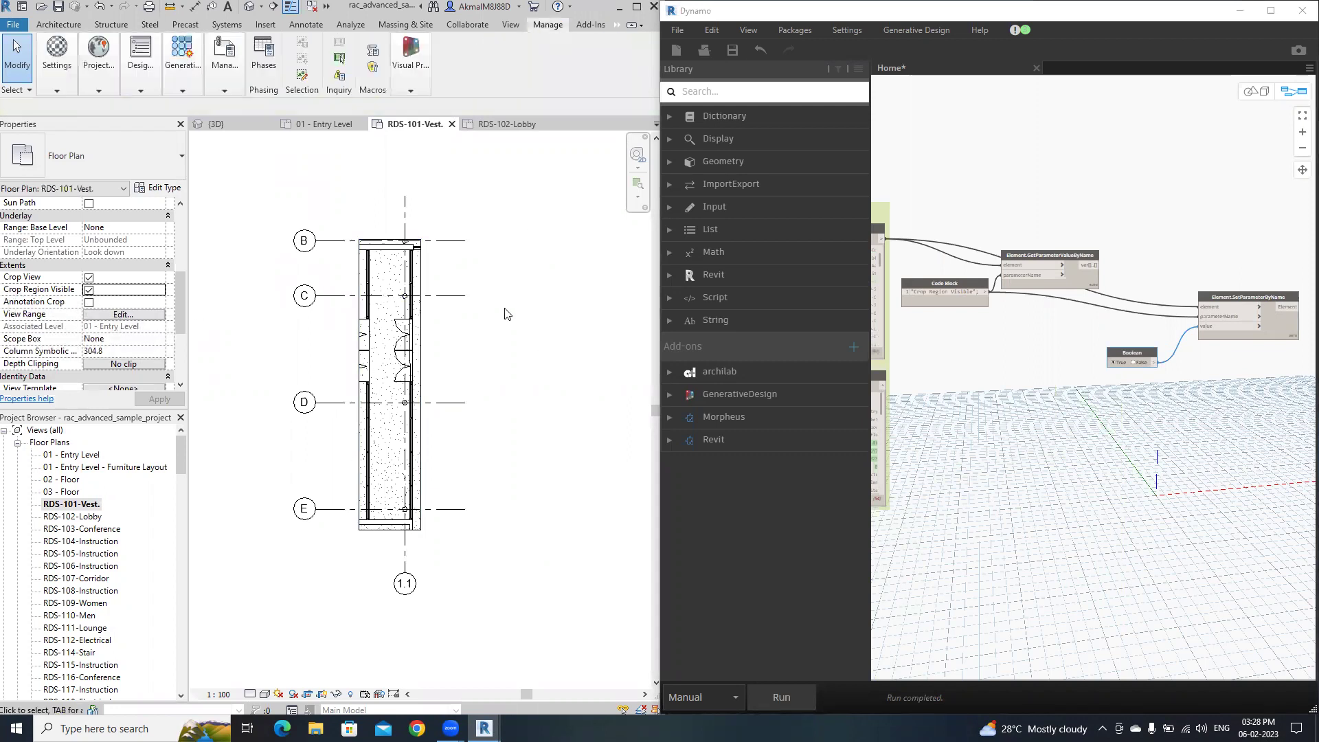
click(512, 121)
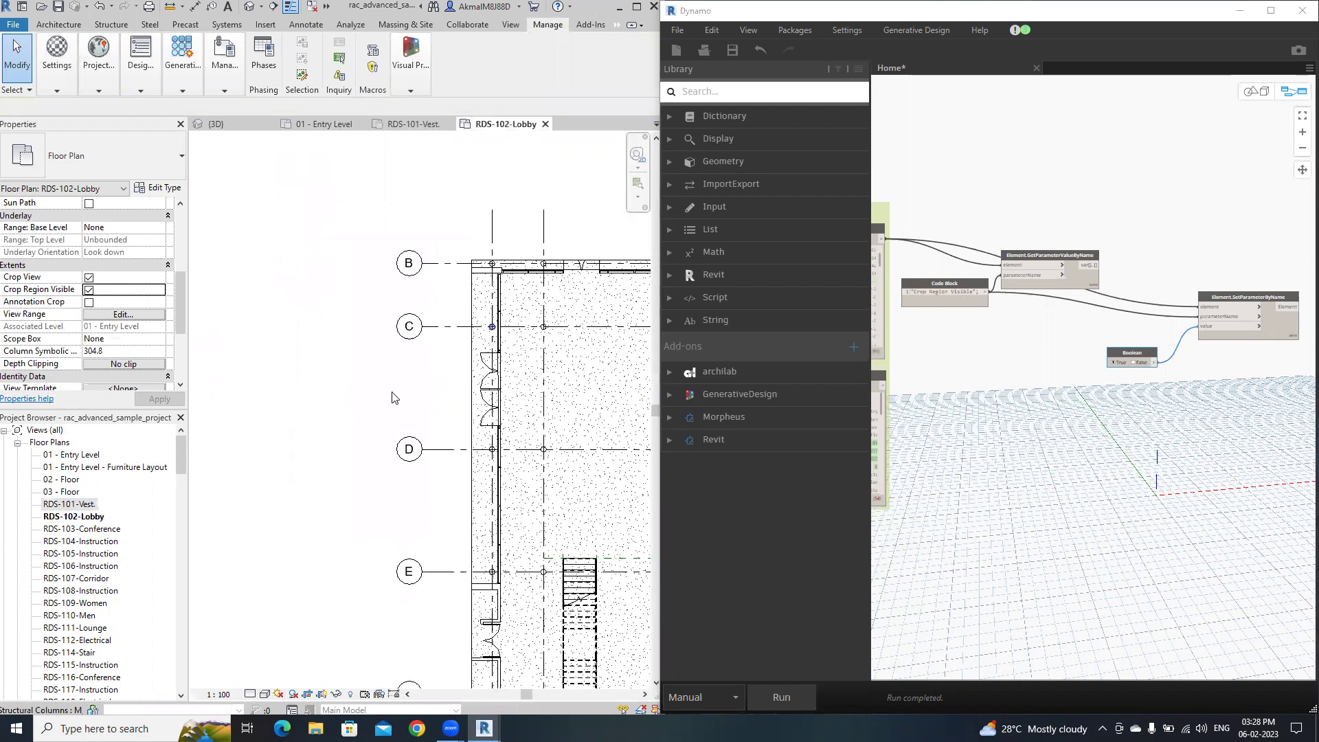
scroll(409, 374, down, 2)
scroll(412, 374, down, 1)
scroll(459, 375, down, 1)
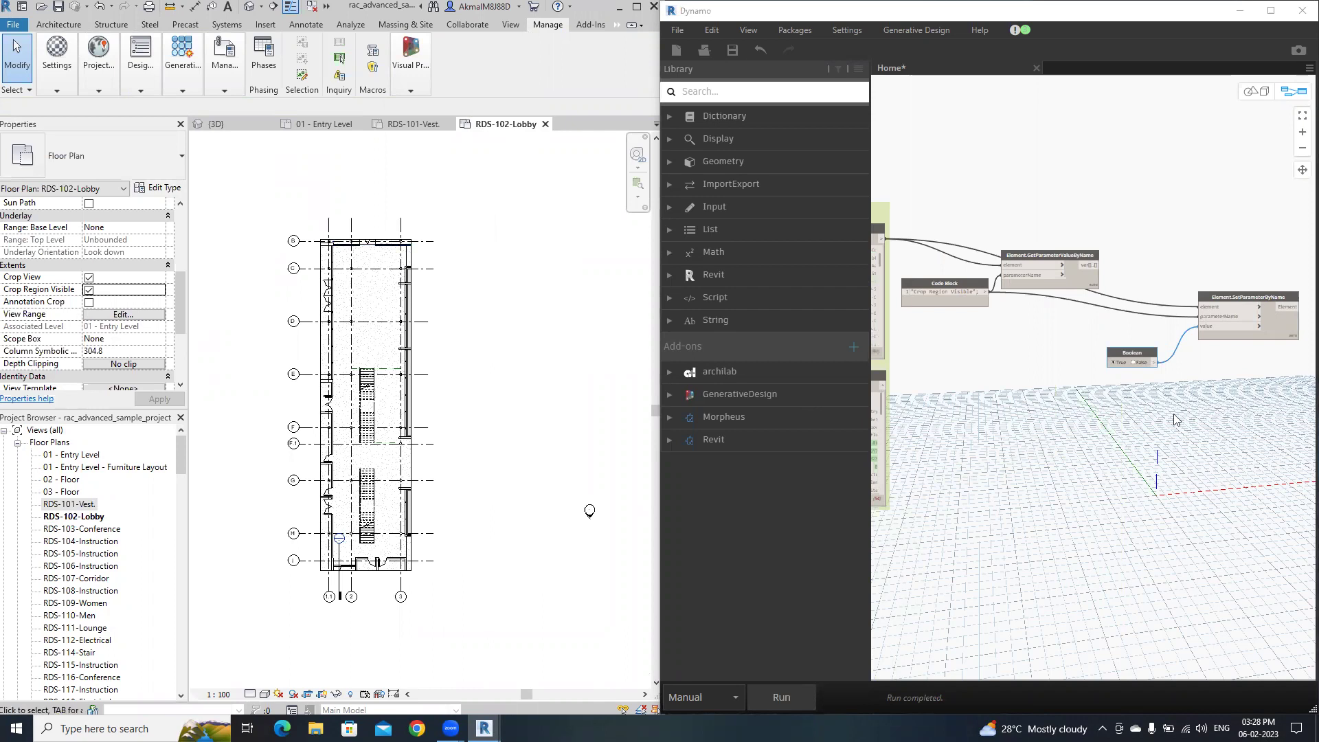
Switch the Boolean to False, re-run, and open RDS-108-Instruction to confirm no crop boundary
click(1136, 362)
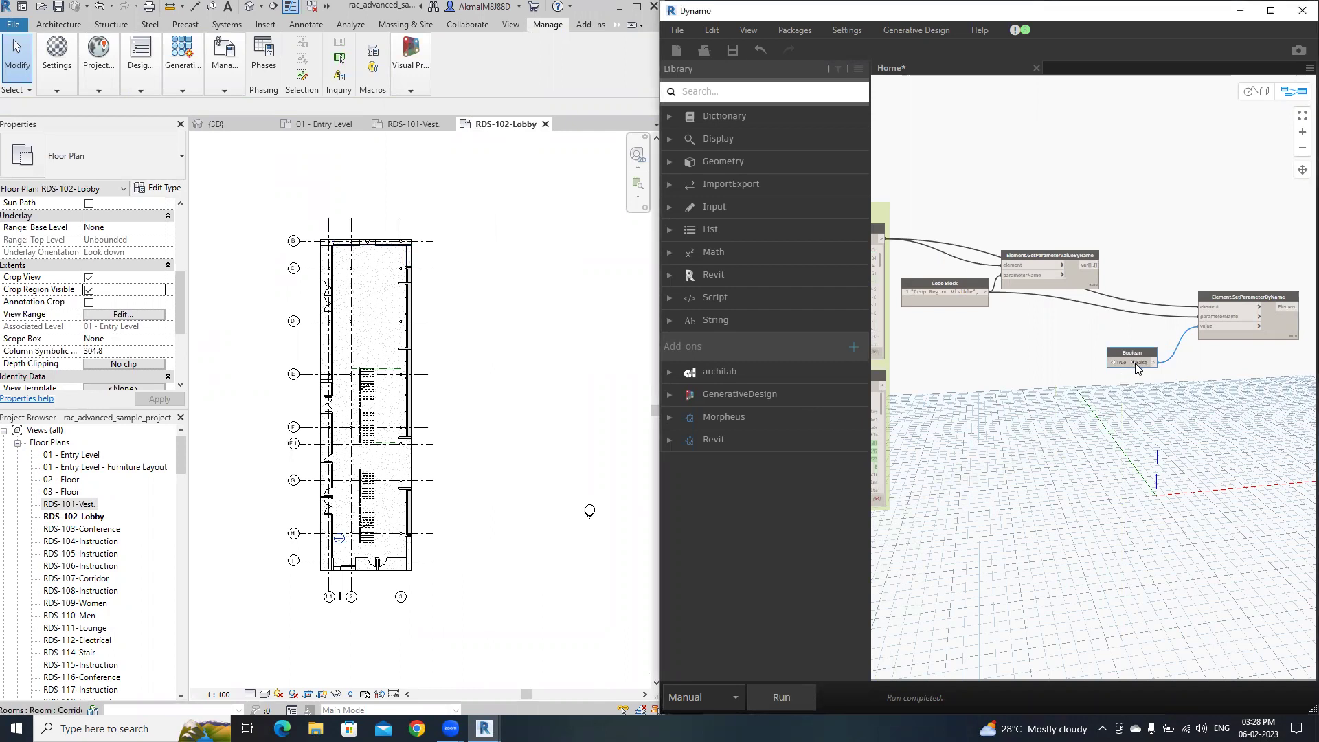
click(786, 697)
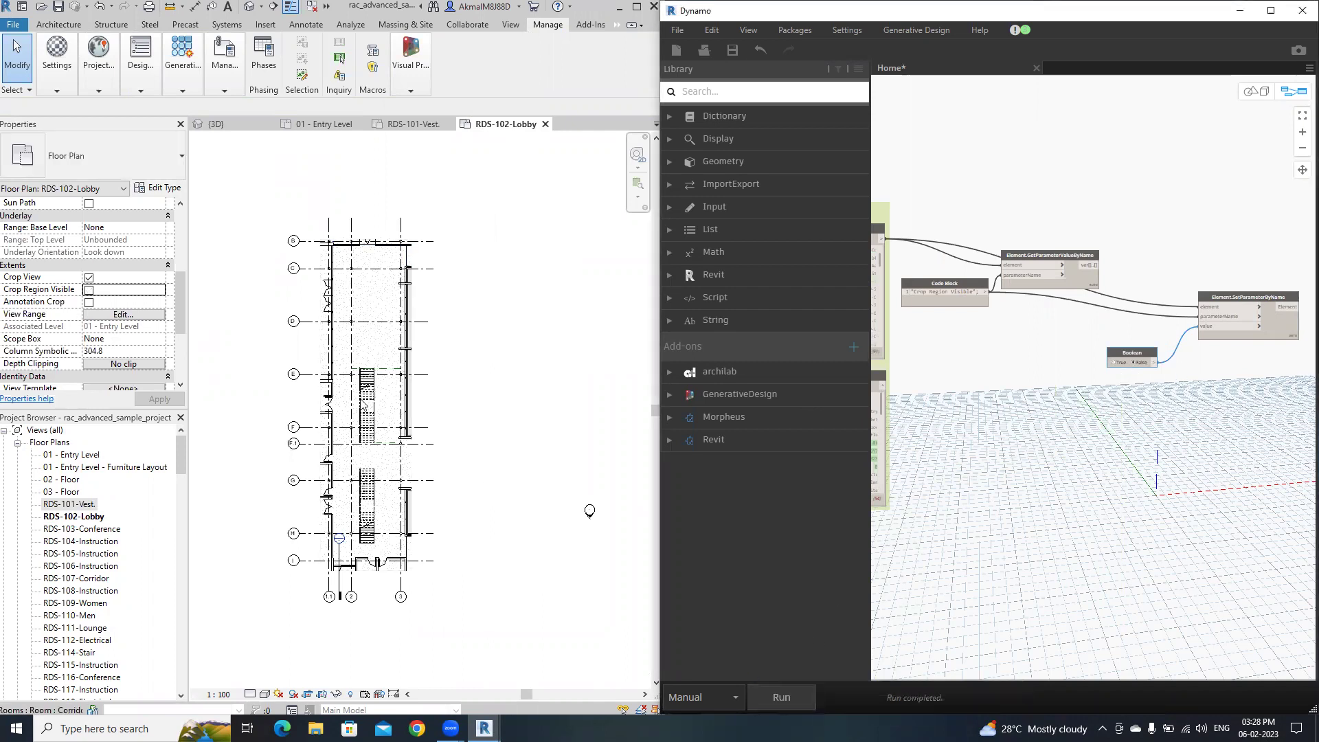
double_click(81, 591)
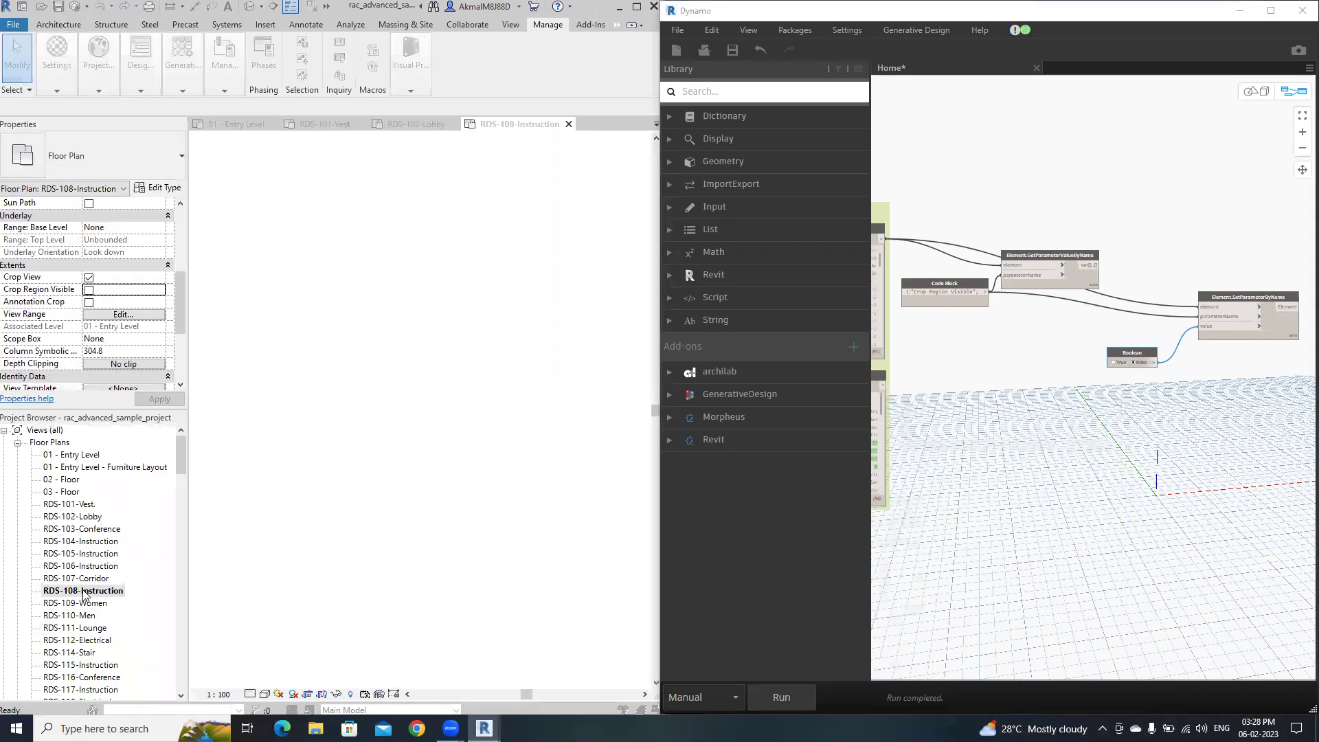
click(747, 417)
mouse_move(549, 460)
middle_down()
mouse_move(514, 417)
mouse_move(412, 475)
middle_up()
scroll(412, 474, up, 2)
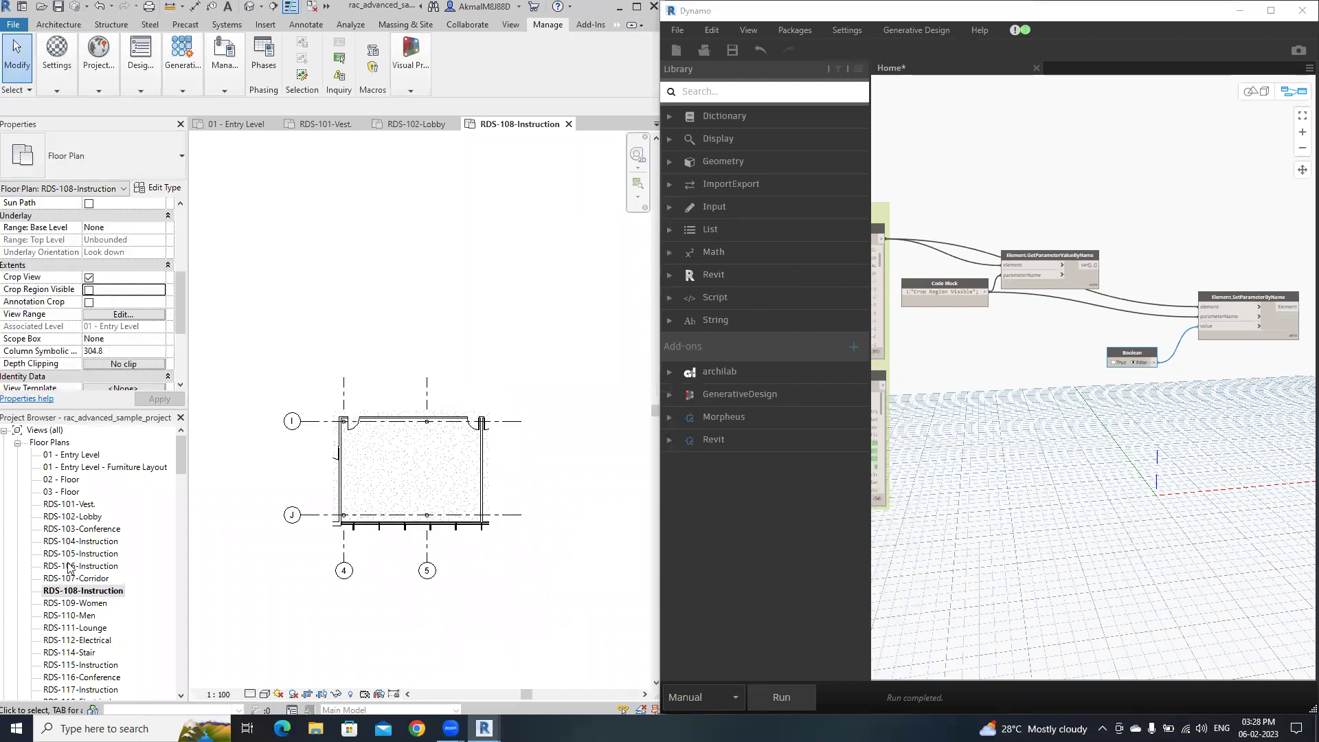
Open the 03 - Floor plan and then the RDS-110-Men floor plan
click(65, 493)
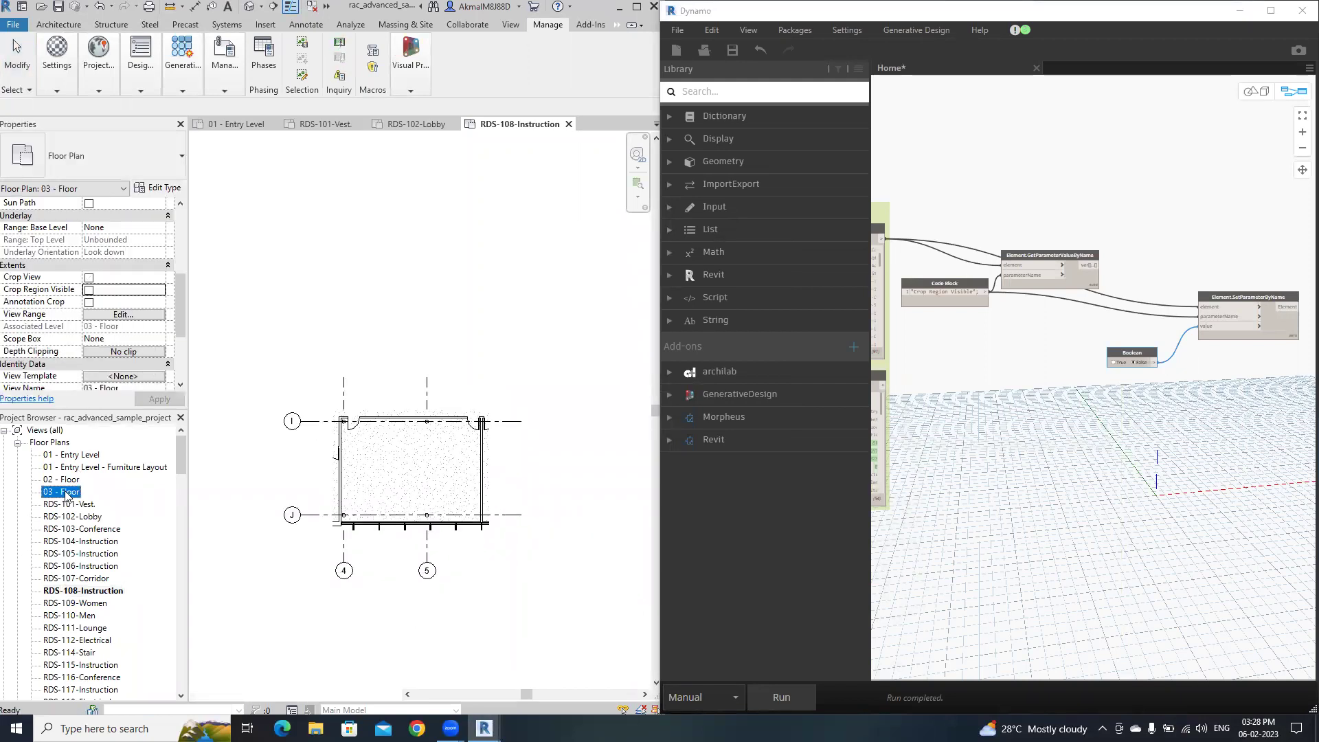
double_click(65, 493)
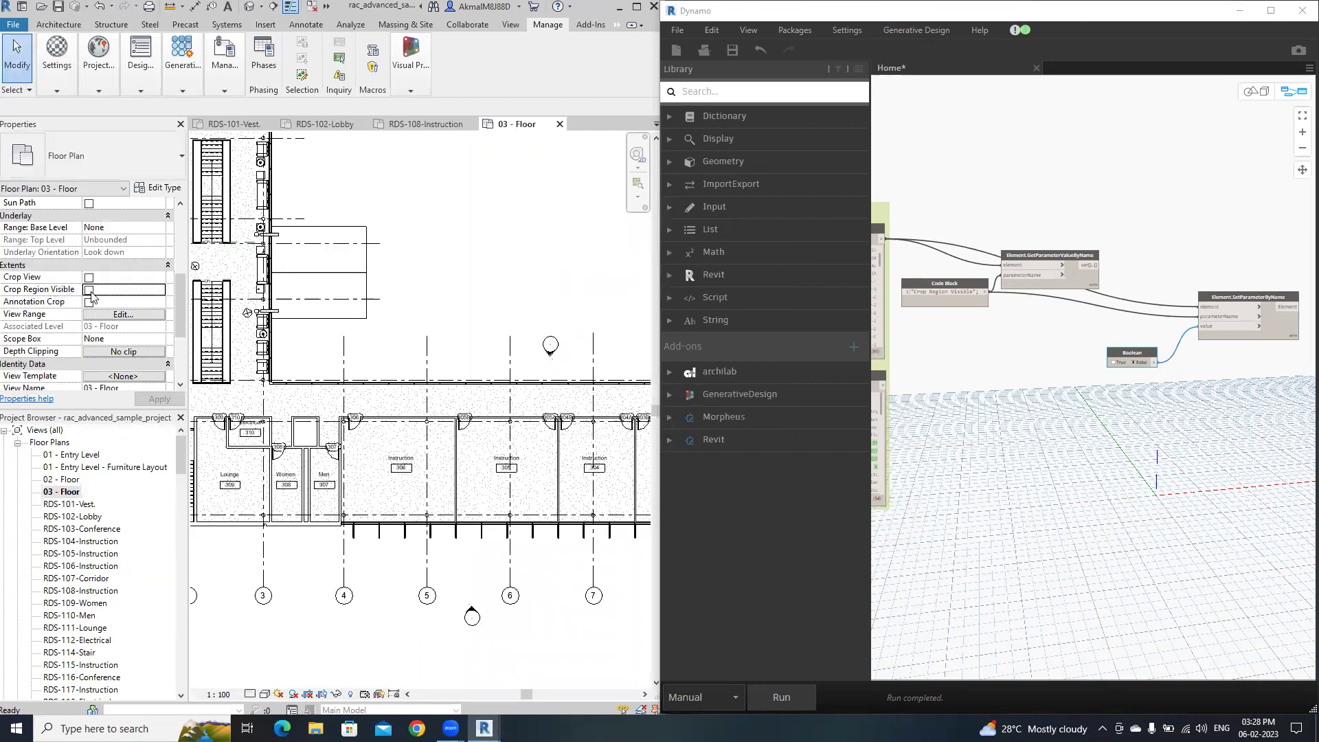
double_click(89, 615)
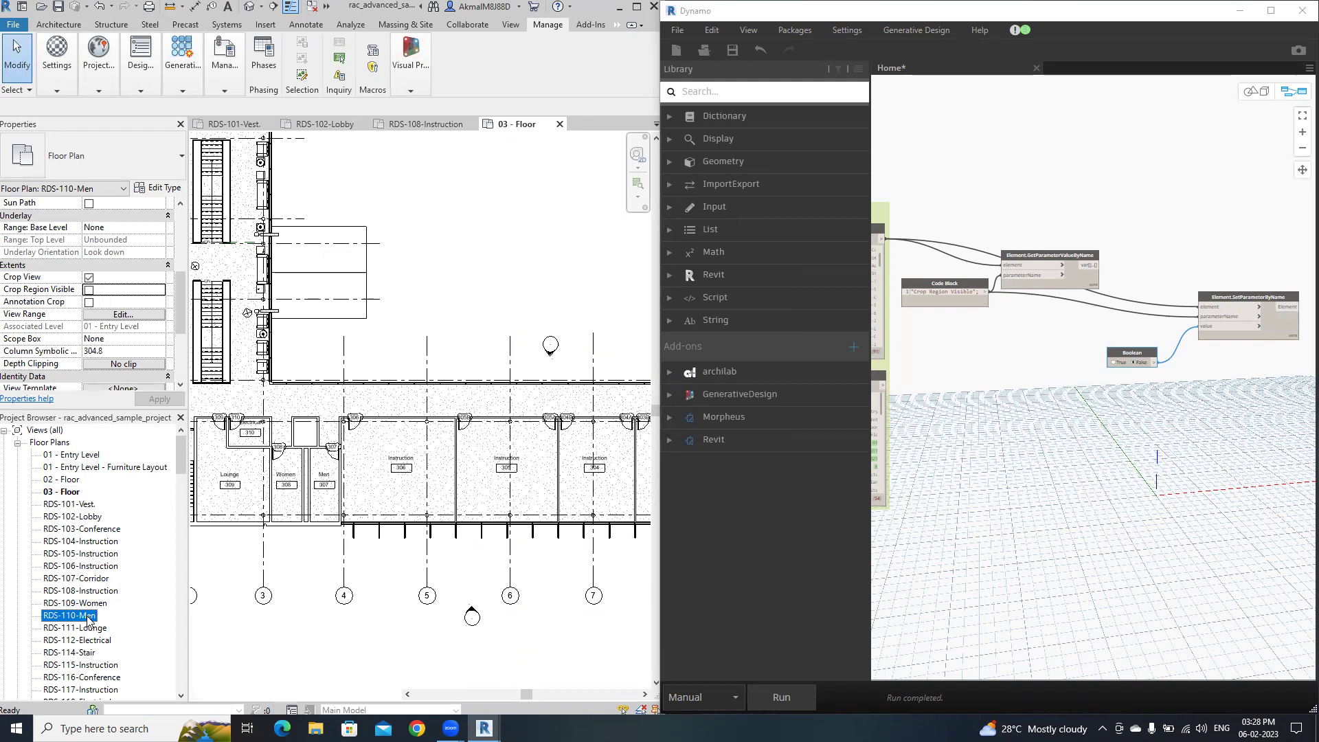
scroll(310, 477, up, 3)
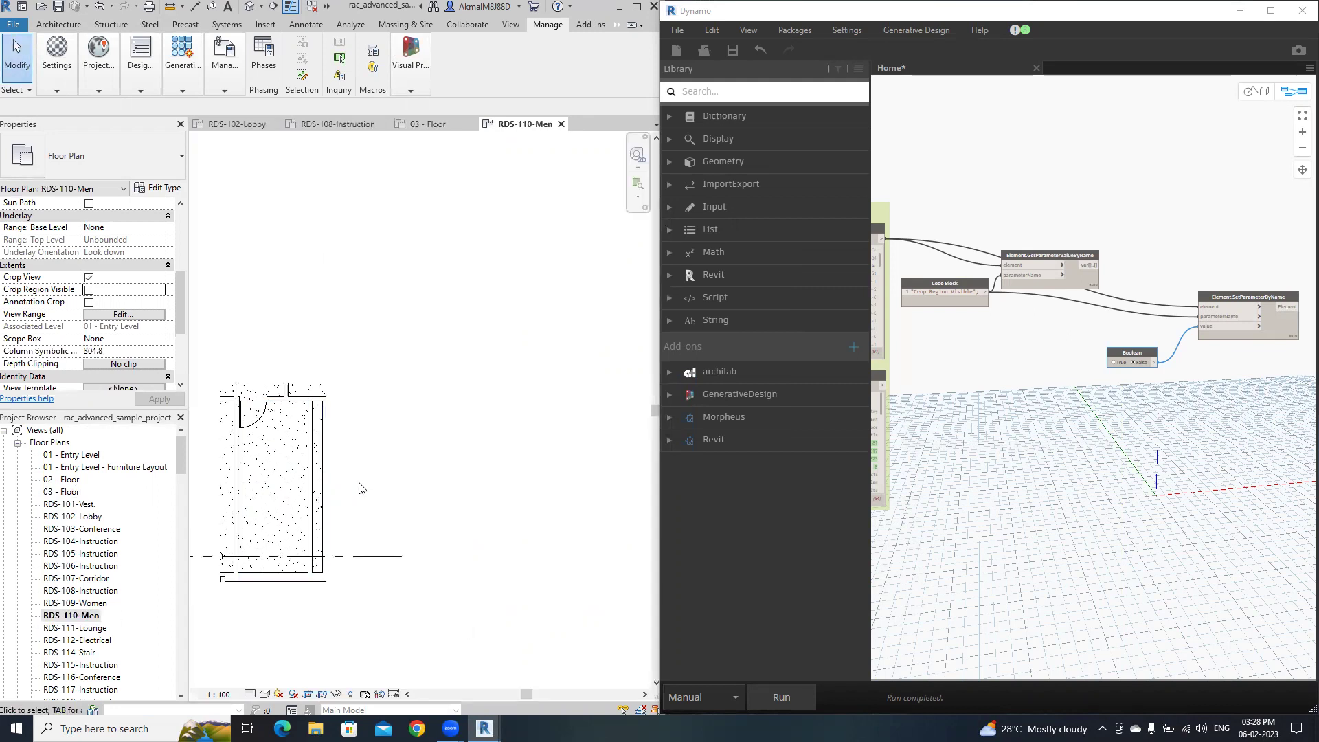
Set the Boolean back to True, re-run, and inspect SetParameterByName's 91-view output
click(1114, 363)
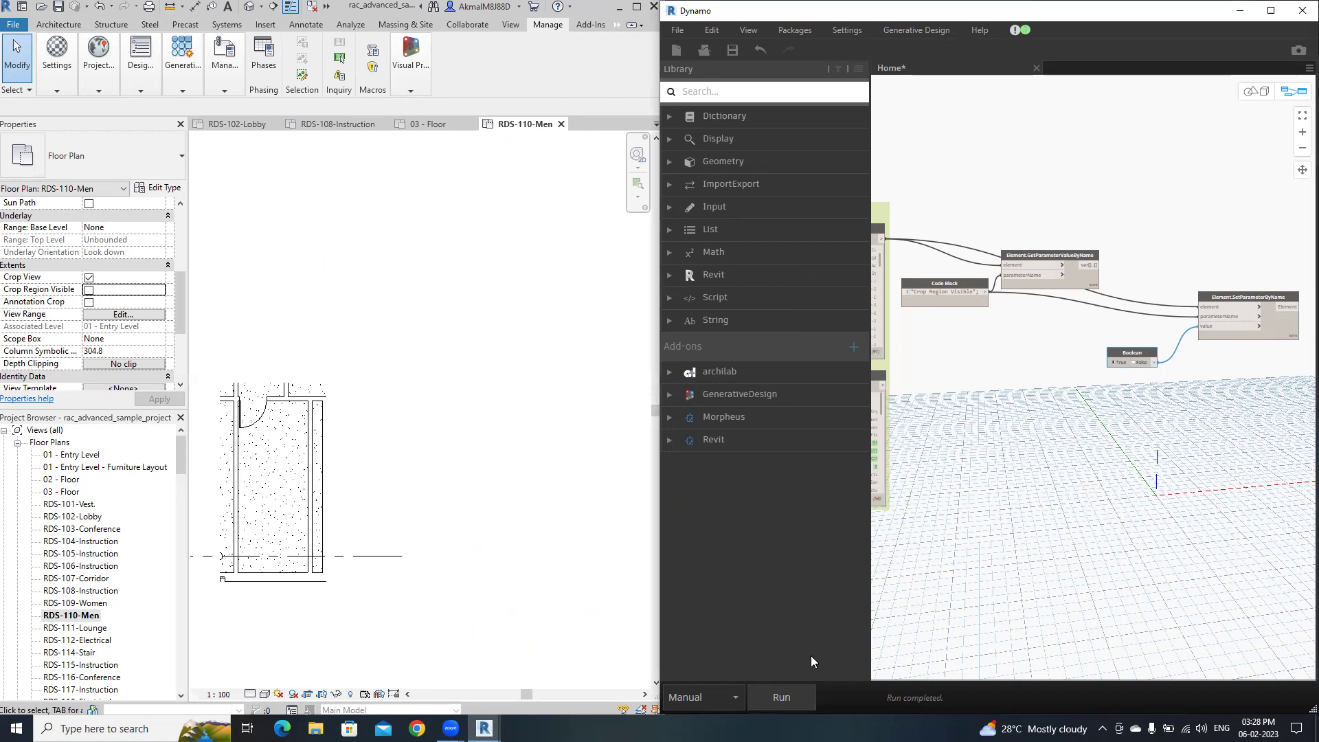
click(786, 696)
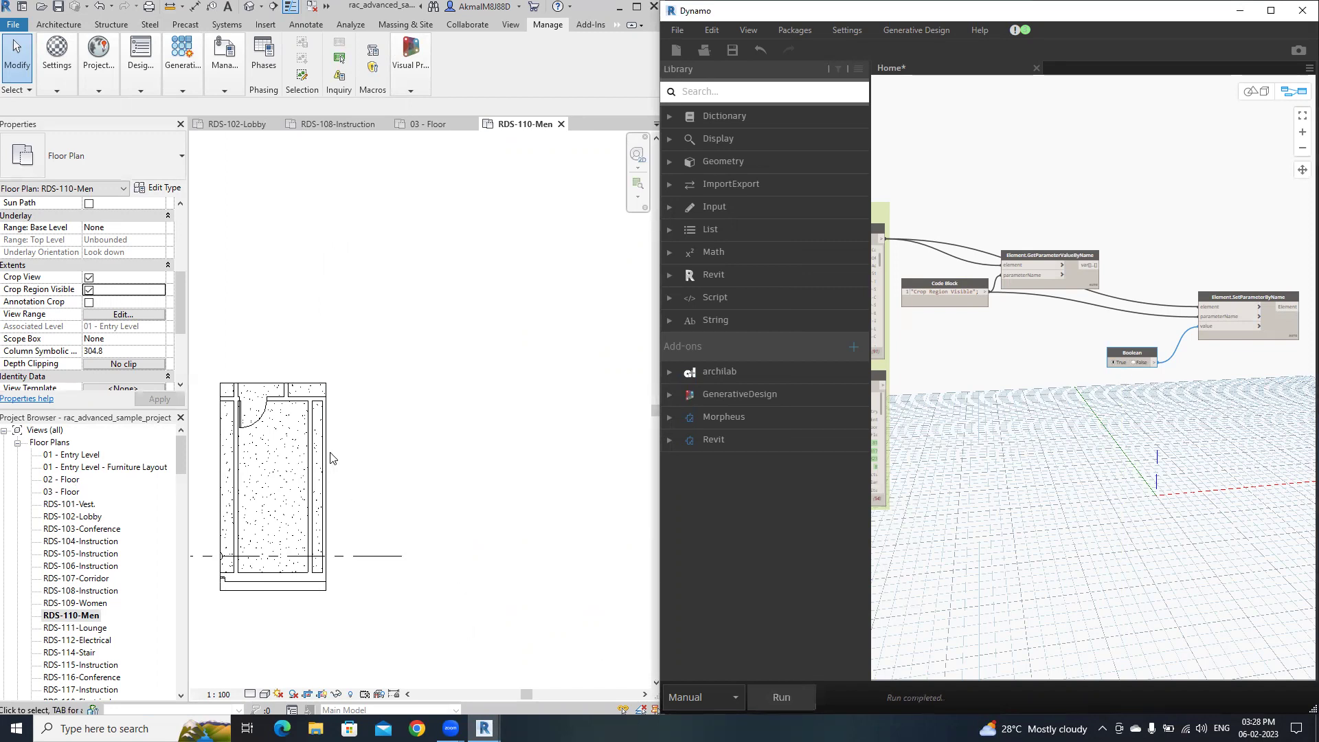
scroll(444, 449, down, 2)
scroll(506, 417, down, 2)
scroll(506, 417, down, 1)
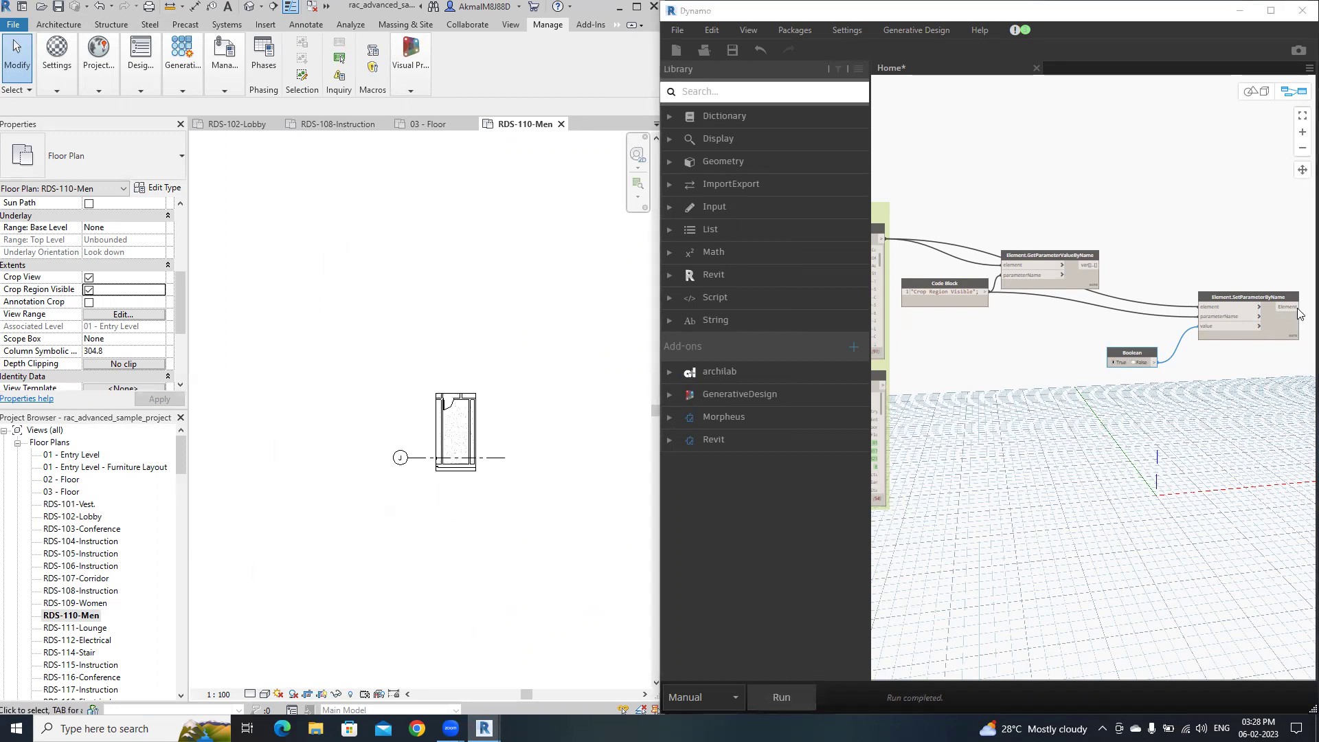
scroll(1262, 385, up, 2)
middle_drag(1262, 385, 997, 418)
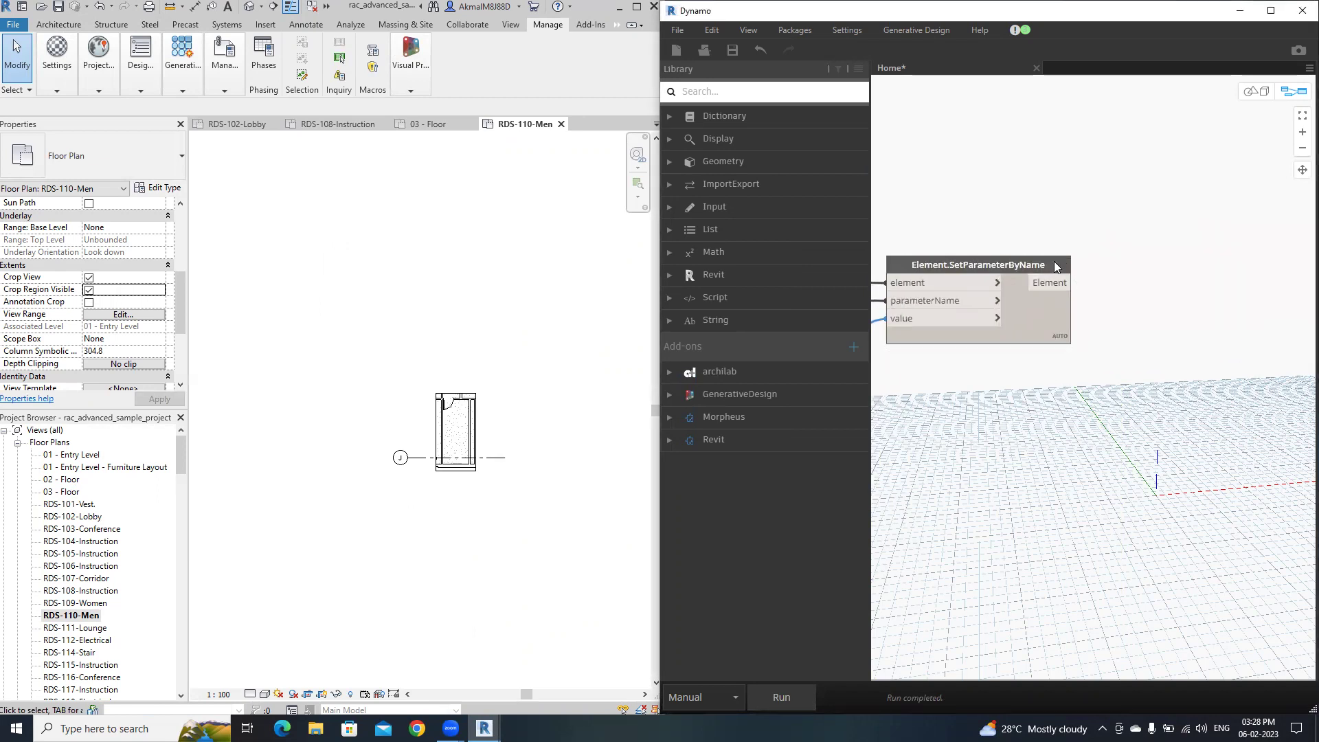
click(1053, 356)
scroll(1168, 323, down, 5)
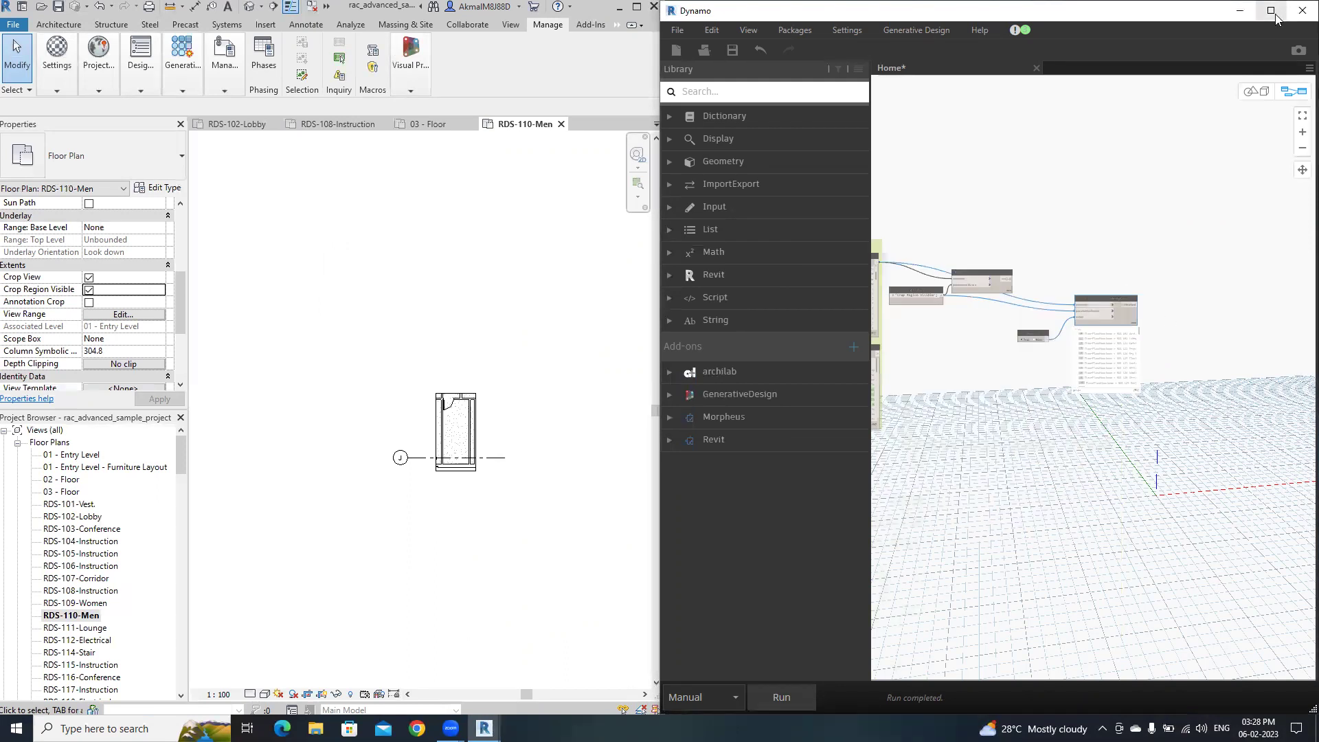
click(1272, 10)
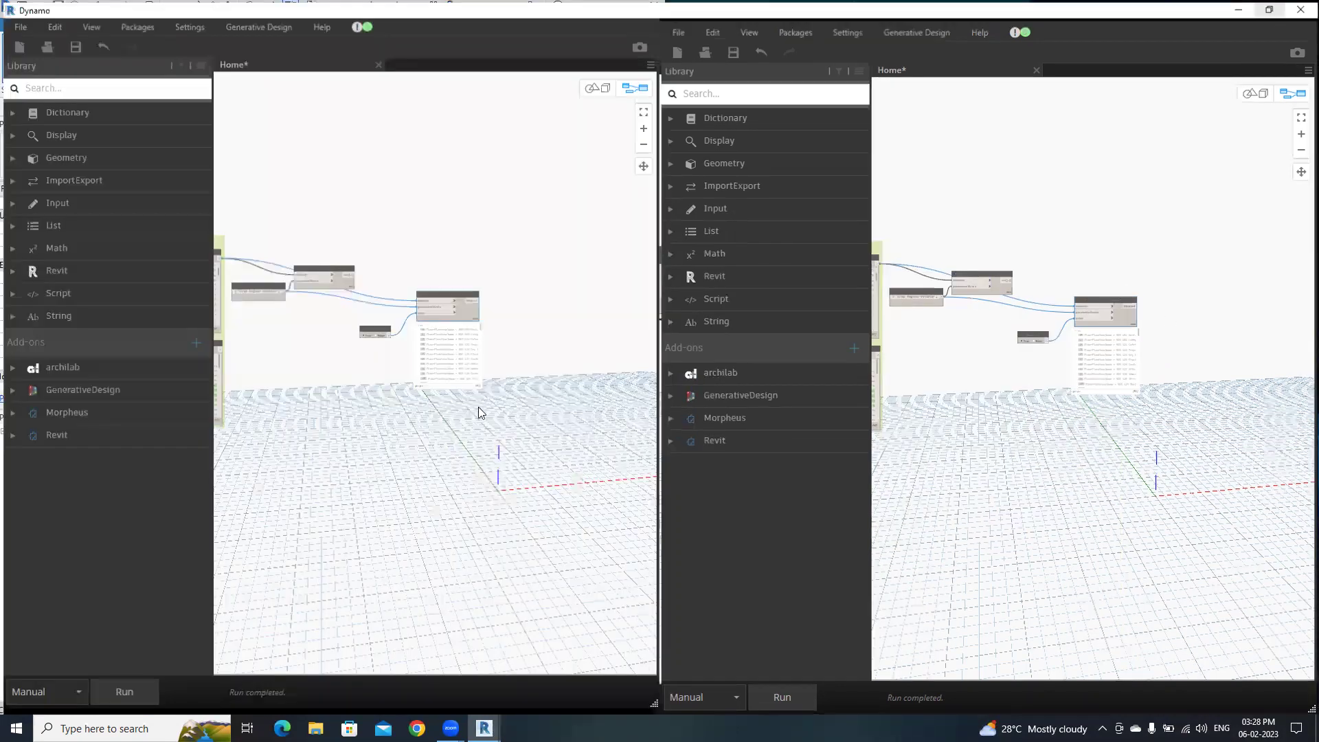
scroll(597, 384, up, 5)
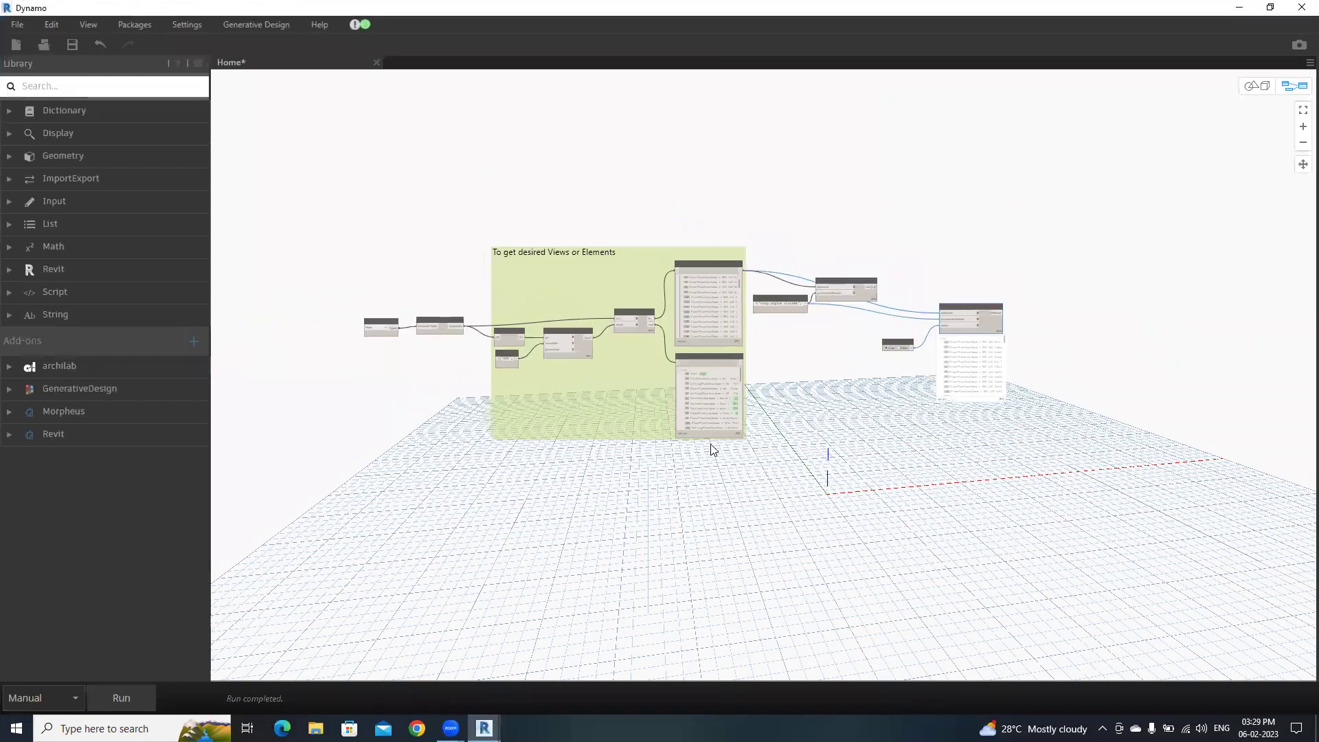
scroll(711, 449, up, 3)
scroll(729, 420, down, 2)
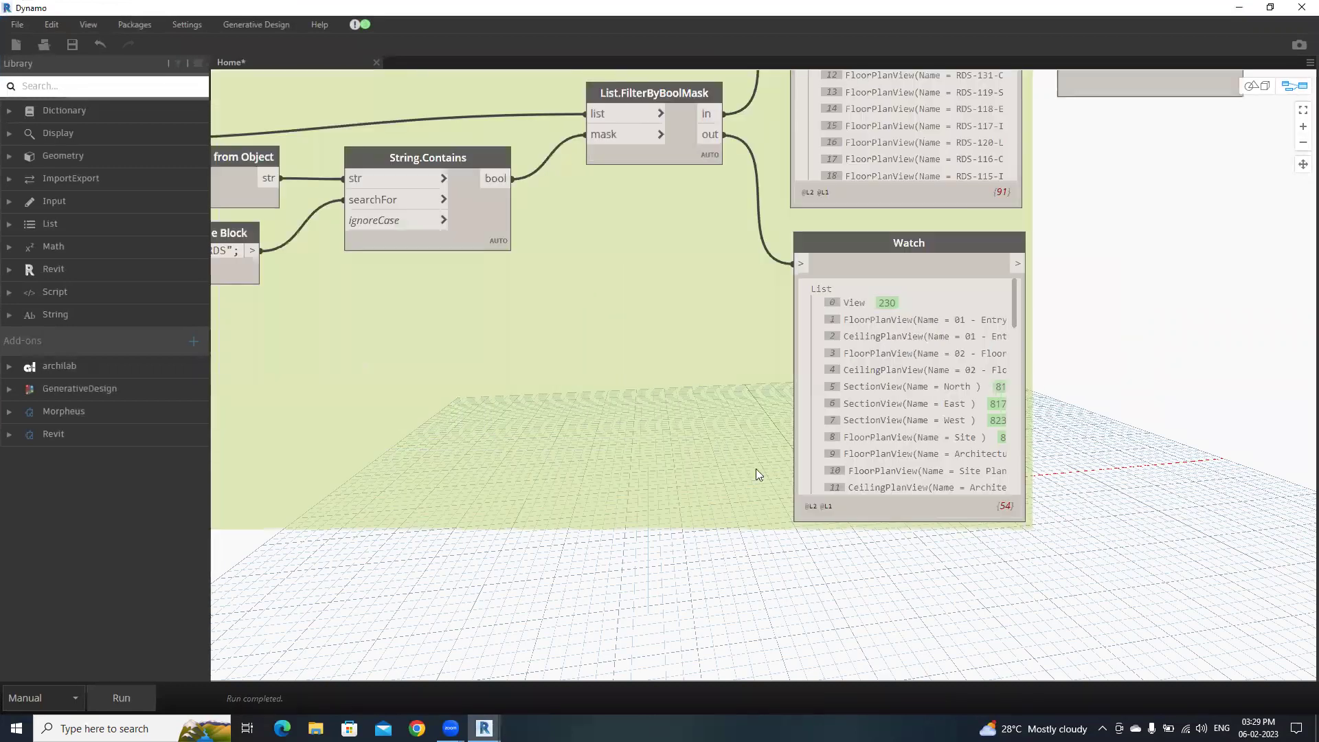
scroll(587, 371, up, 2)
scroll(588, 376, up, 3)
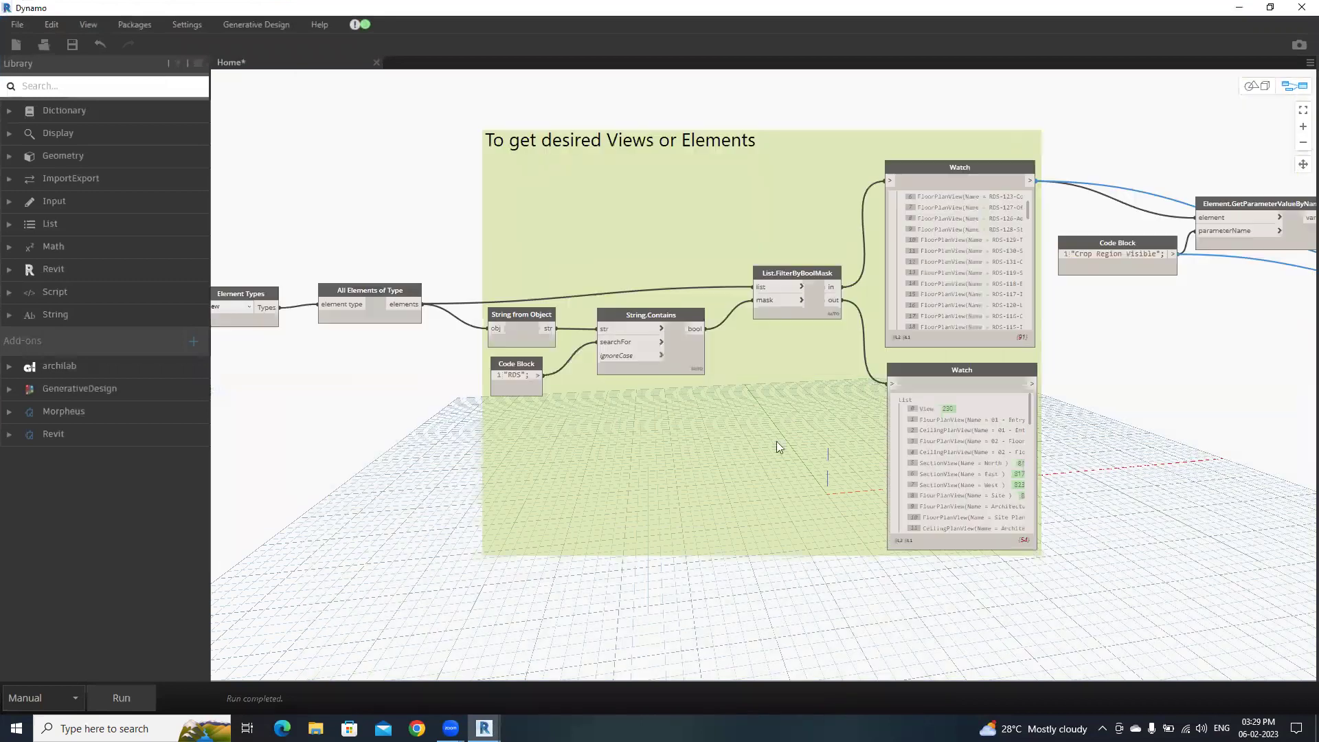